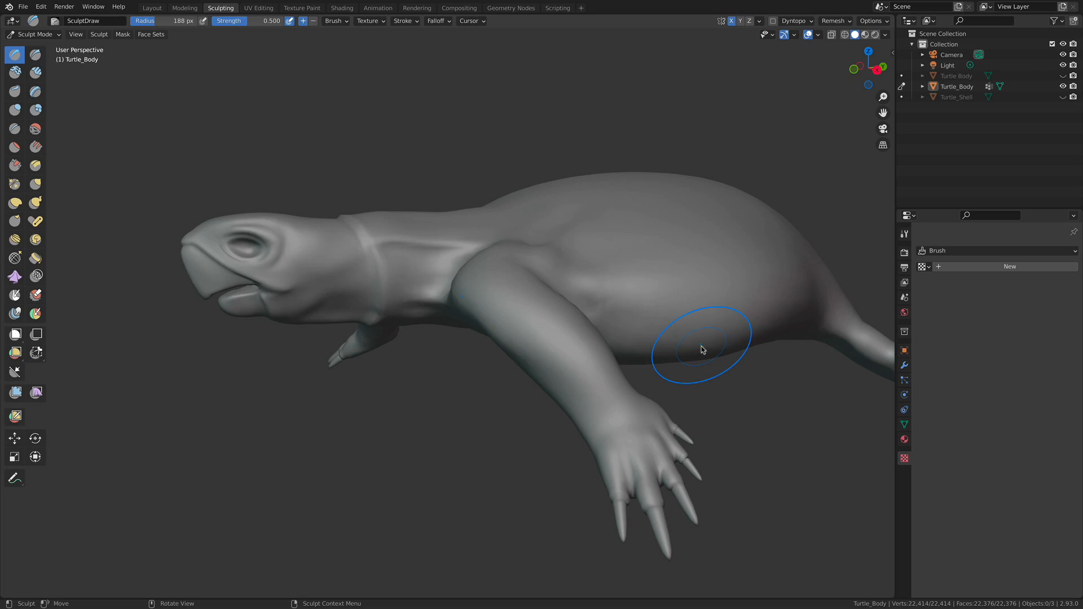
Show the wireframe overlay and inspect the turtle body's mesh density around the head, neck and front limbs.
mouse_move(551, 271)
middle_down()
mouse_move(625, 320)
mouse_move(147, 246)
middle_up()
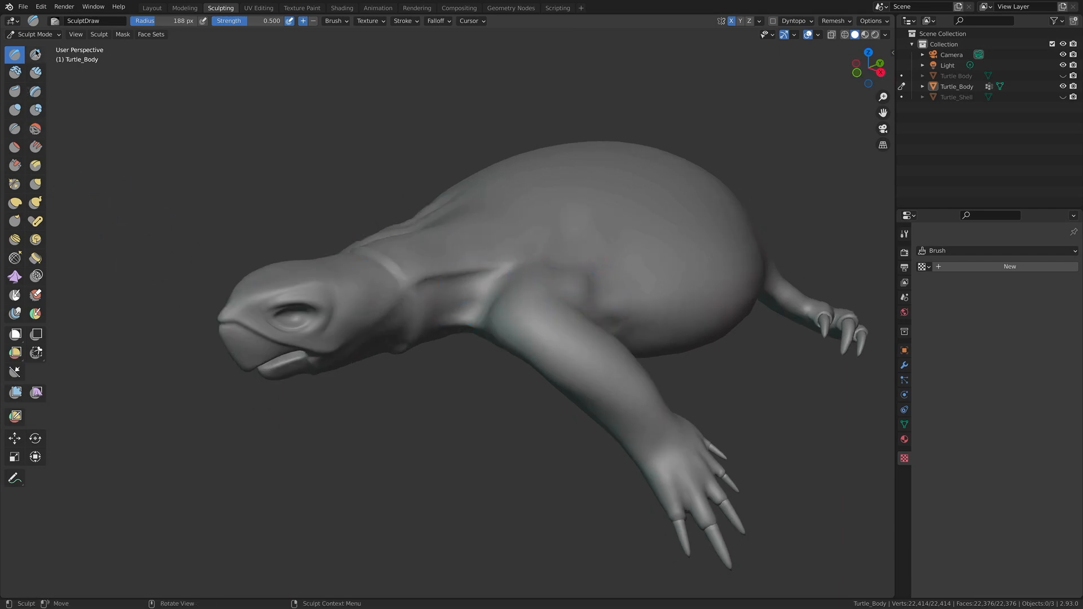
click(818, 36)
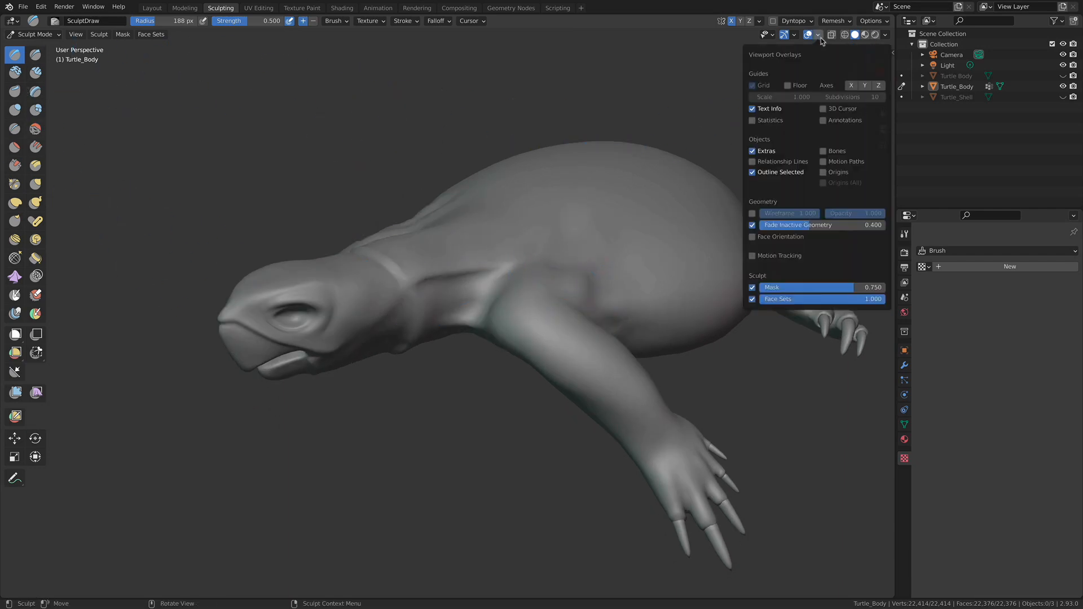
click(752, 214)
mouse_move(705, 316)
middle_down()
mouse_move(715, 430)
mouse_move(690, 314)
mouse_move(754, 473)
mouse_move(627, 372)
mouse_move(648, 399)
mouse_move(537, 362)
mouse_move(527, 372)
mouse_move(506, 322)
mouse_move(575, 339)
mouse_move(502, 305)
middle_up()
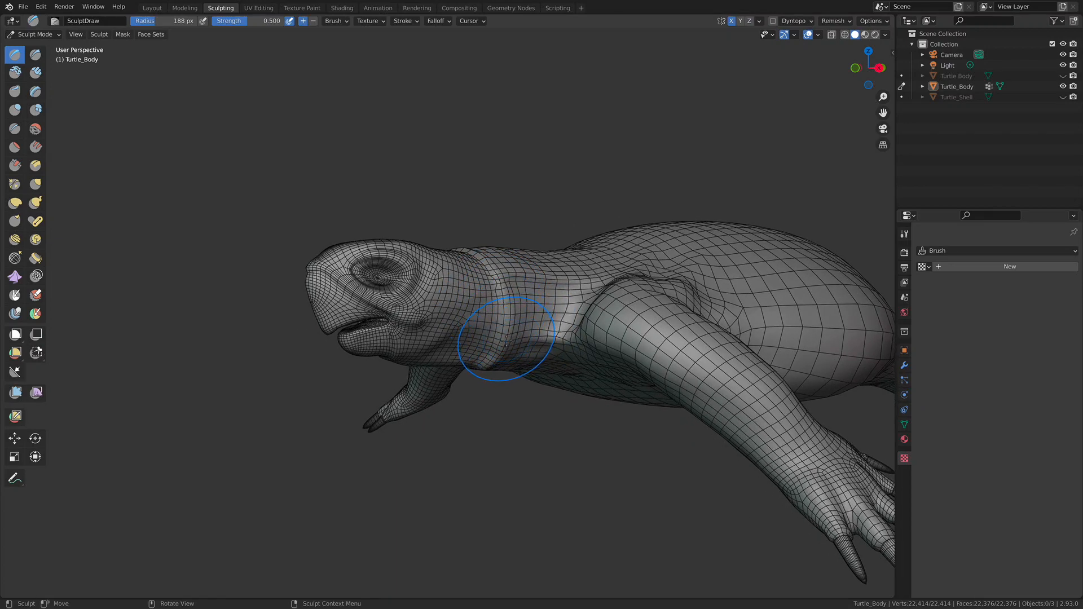
middle_drag(432, 268, 573, 373)
ctrl+middle_drag(572, 372, 599, 396)
scroll(598, 396, down, 2)
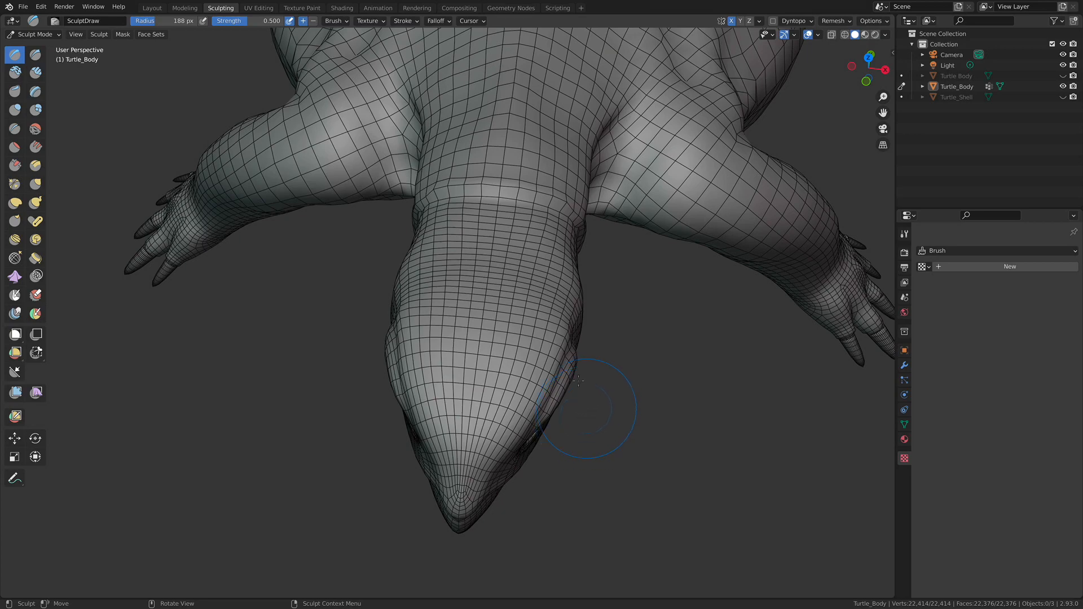
mouse_move(579, 381)
middle_down()
mouse_move(610, 414)
mouse_move(654, 435)
mouse_move(606, 418)
mouse_move(670, 434)
middle_up()
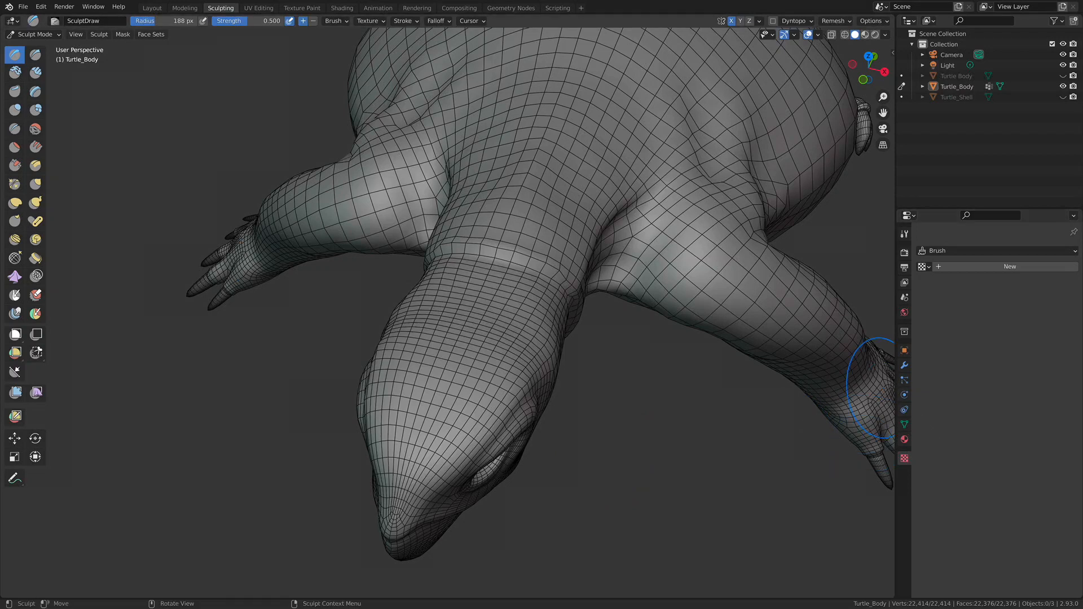
Add a Multiresolution modifier to the turtle body and subdivide it twice, to sculpt level 2.
click(904, 366)
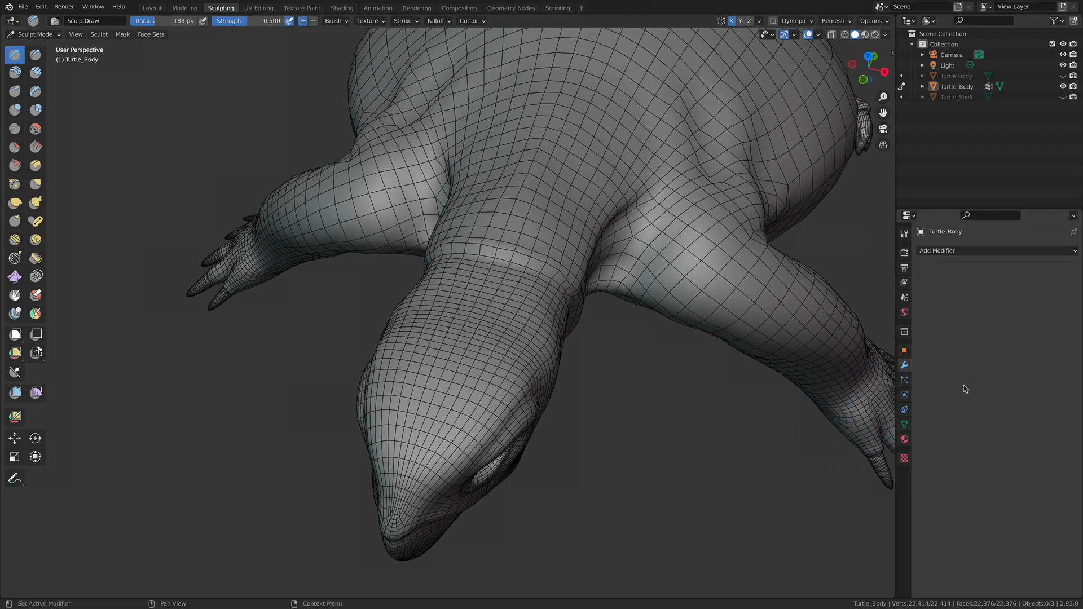
click(946, 251)
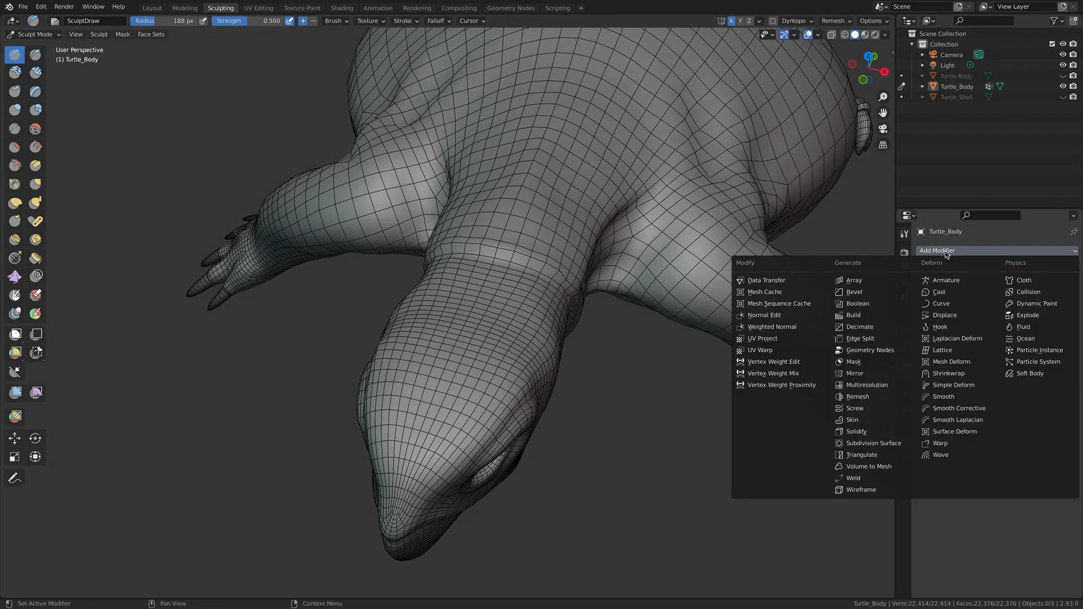
click(876, 386)
middle_drag(608, 418, 582, 393)
click(1027, 361)
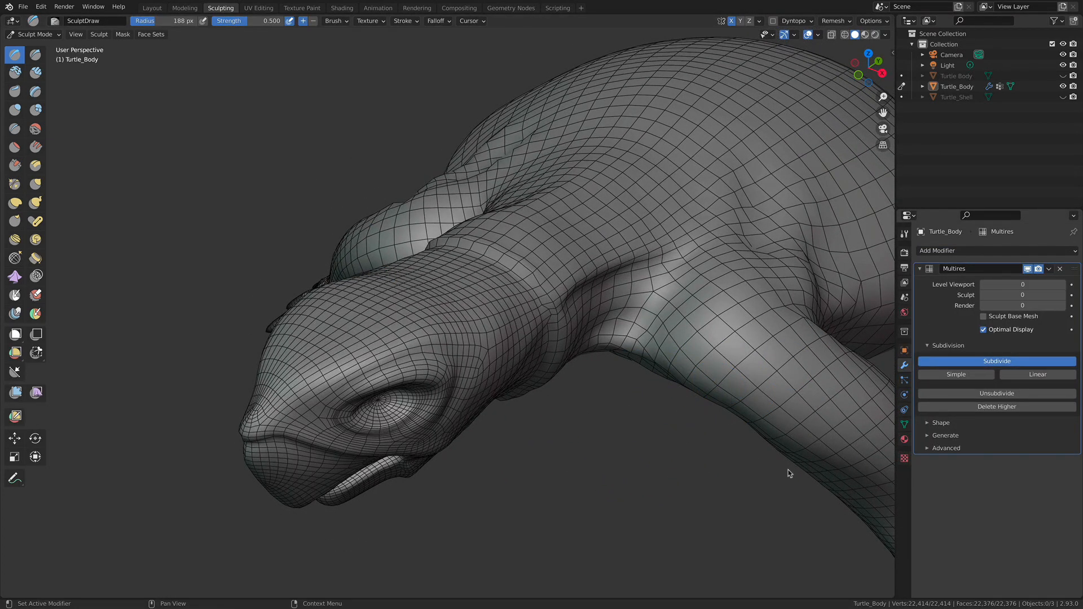
middle_drag(569, 394, 550, 382)
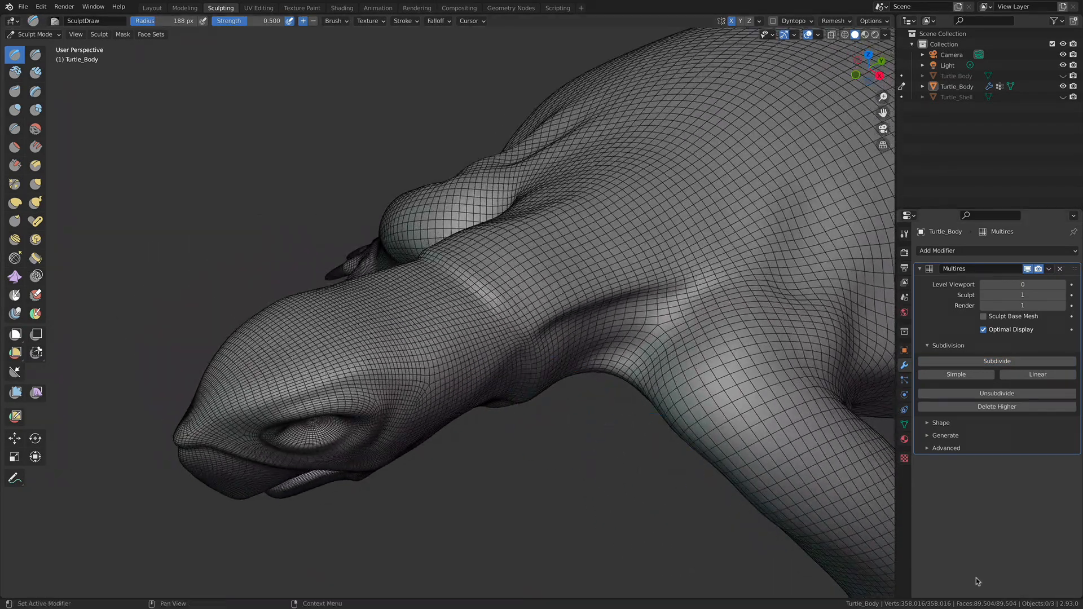
middle_drag(839, 536, 533, 390)
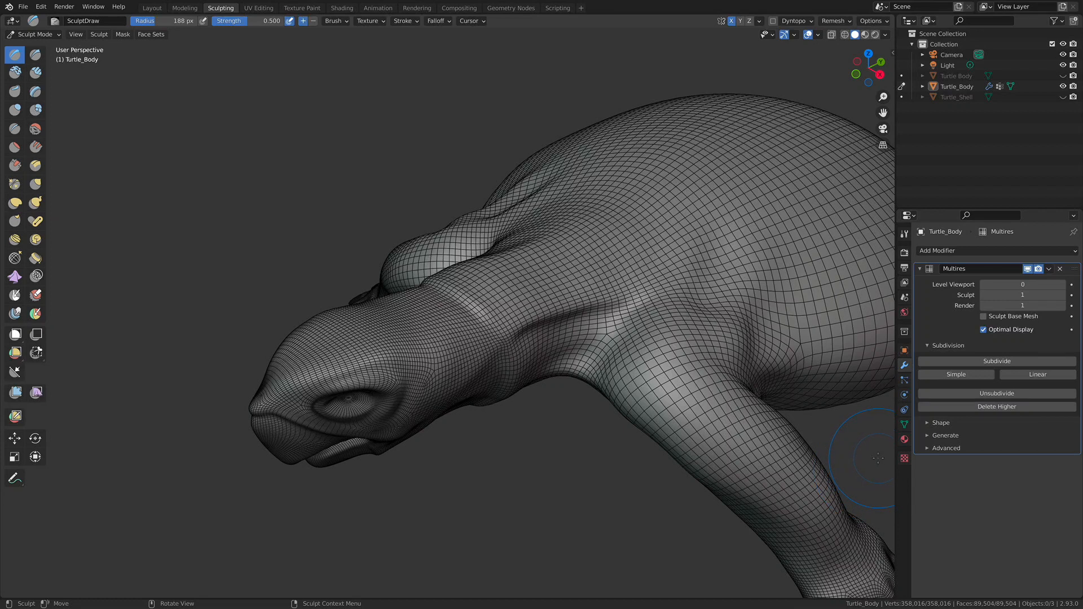
shift+middle_drag(521, 384, 563, 364)
click(984, 362)
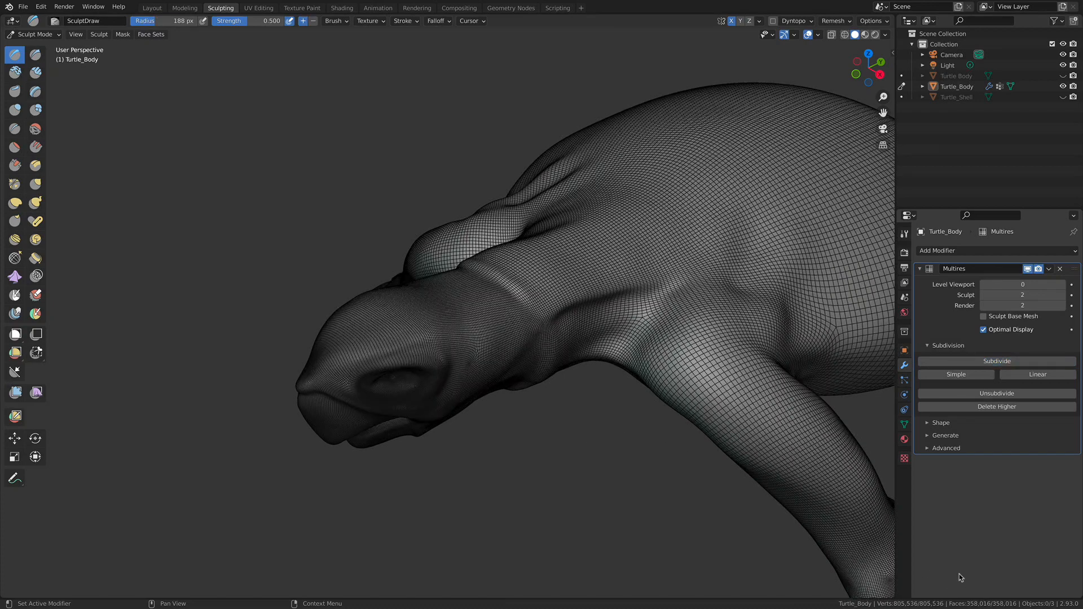
Check the subdivided mesh on the head up close and turn off the wireframe overlay.
middle_drag(546, 356, 600, 426)
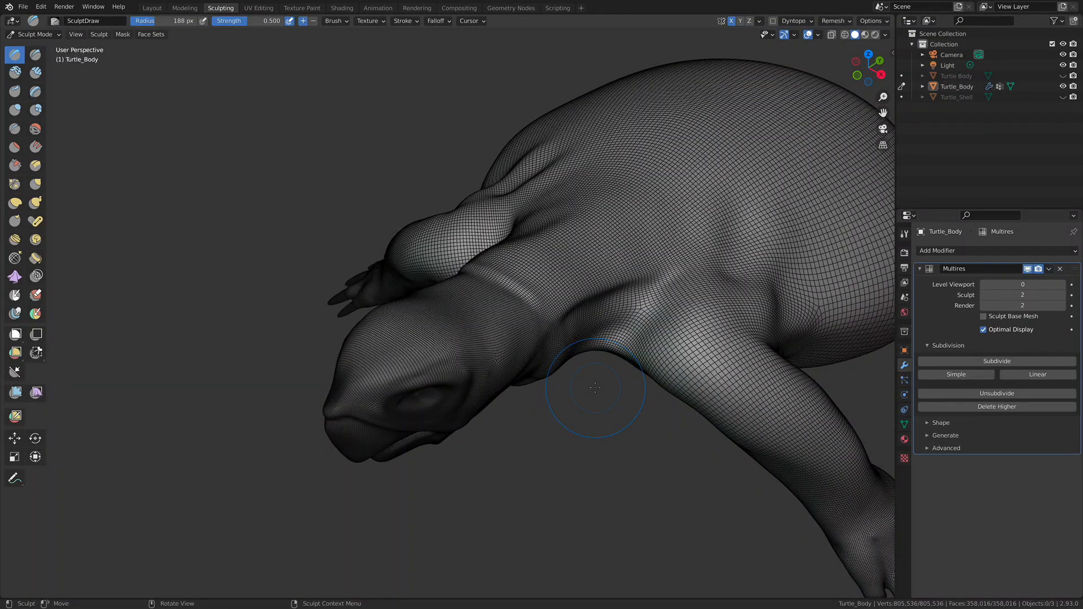
mouse_move(651, 314)
middle_down()
mouse_move(579, 392)
mouse_move(645, 384)
middle_up()
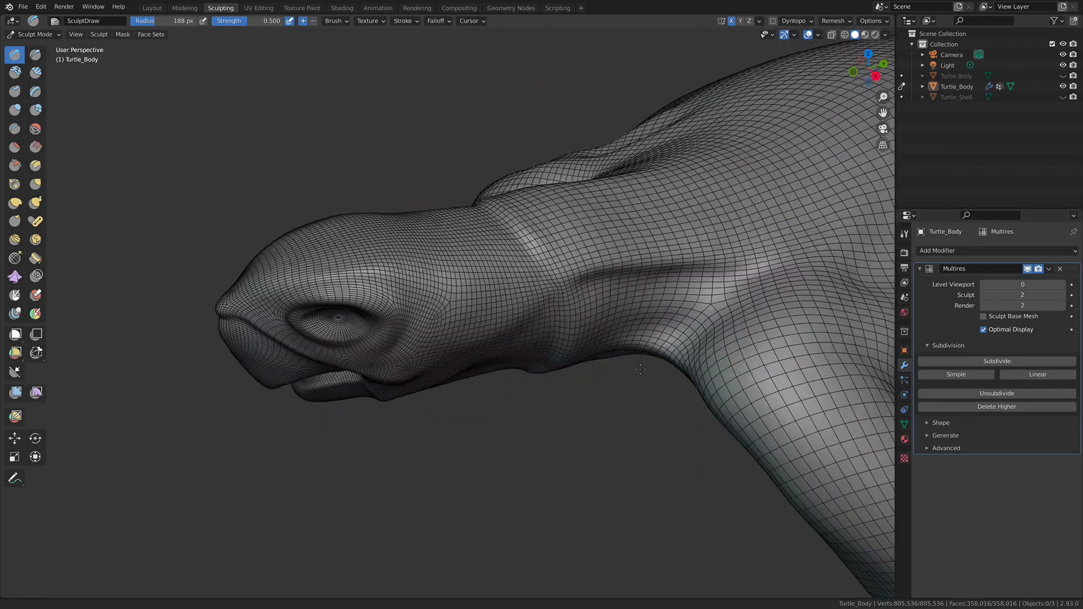
scroll(573, 378, up, 5)
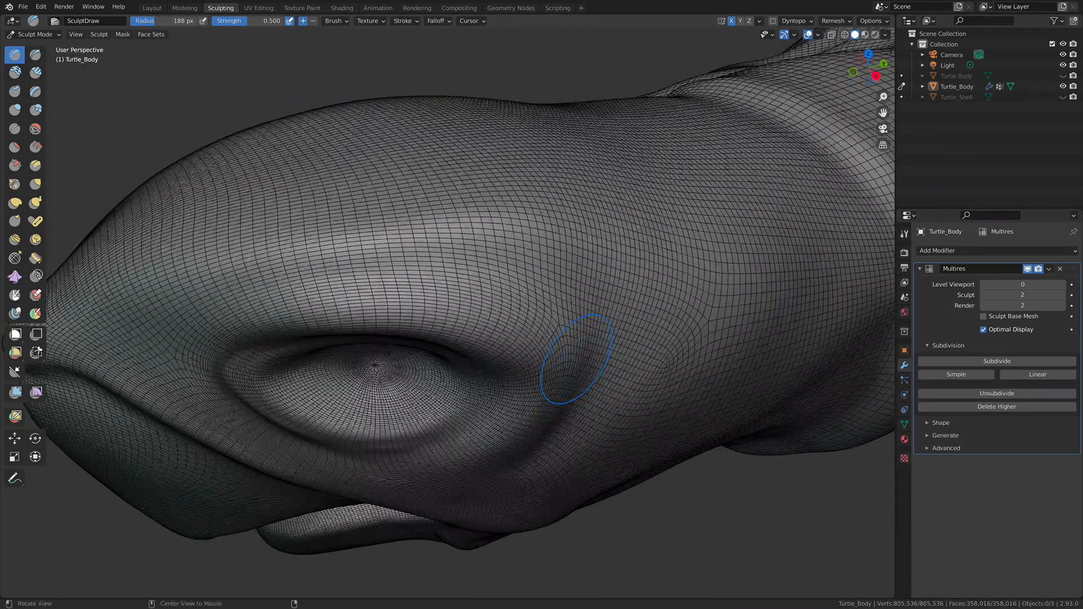
click(818, 35)
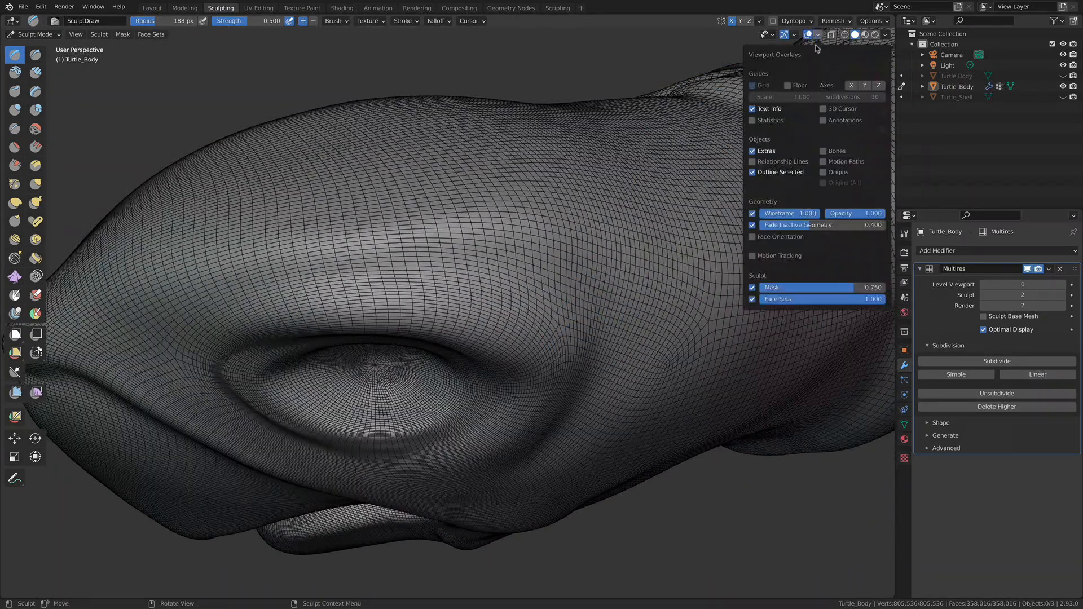
click(753, 214)
Build up the brow ridge over the turtle's eye with Draw brush strokes at 188 px radius and 0.500 strength.
mouse_move(492, 270)
middle_down()
mouse_move(556, 307)
mouse_move(508, 243)
mouse_move(480, 278)
middle_up()
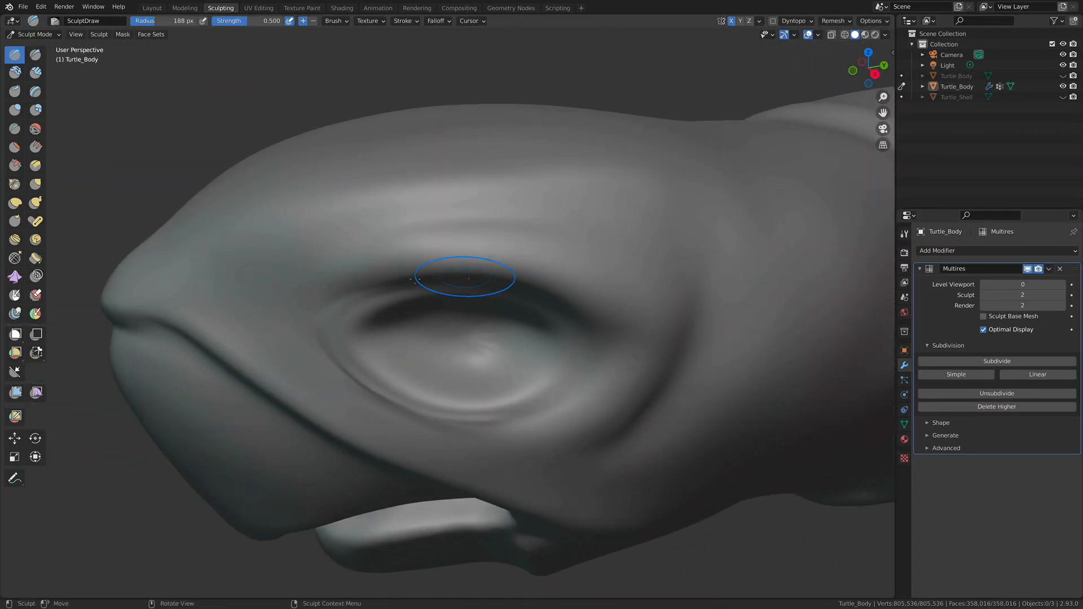
mouse_move(371, 261)
mouse_down()
mouse_move(505, 252)
mouse_move(638, 313)
mouse_move(633, 329)
mouse_up()
mouse_move(626, 316)
middle_down()
mouse_move(667, 343)
mouse_move(535, 333)
mouse_move(517, 311)
middle_up()
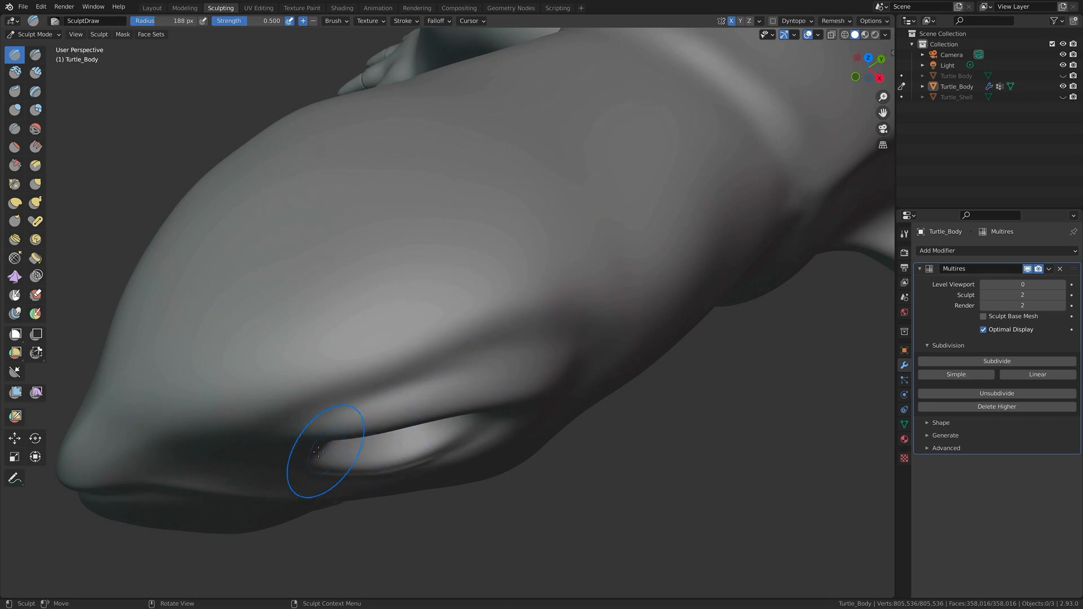
middle_drag(361, 431, 411, 278)
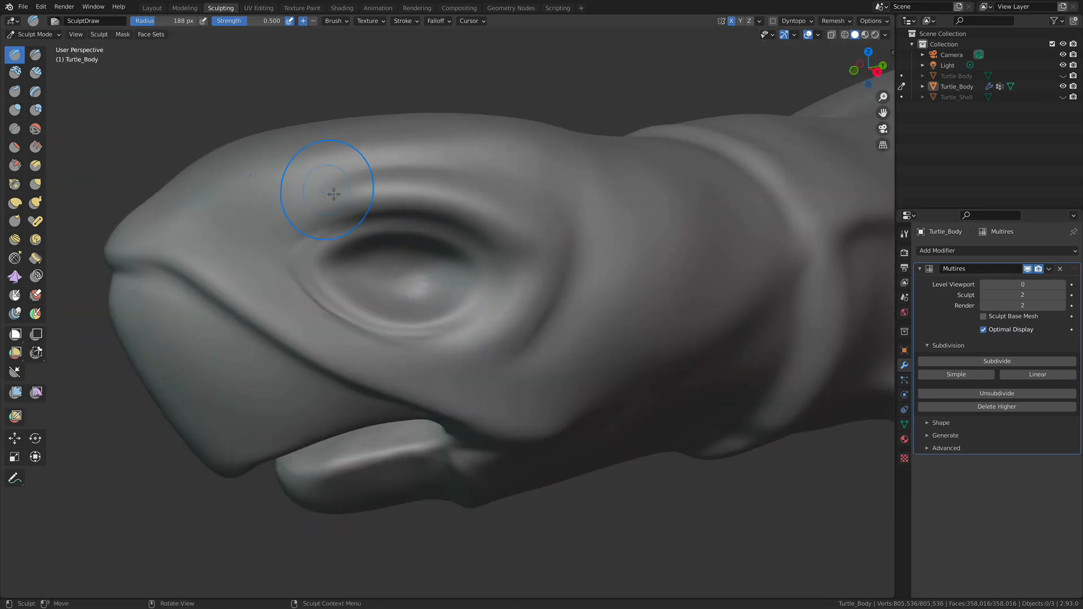
mouse_move(341, 192)
mouse_down()
mouse_move(446, 198)
mouse_move(551, 241)
mouse_up()
mouse_move(351, 194)
mouse_down()
mouse_move(457, 192)
mouse_move(526, 265)
mouse_up()
mouse_move(527, 266)
middle_down()
mouse_move(460, 266)
mouse_move(363, 315)
mouse_move(445, 272)
mouse_move(471, 310)
middle_up()
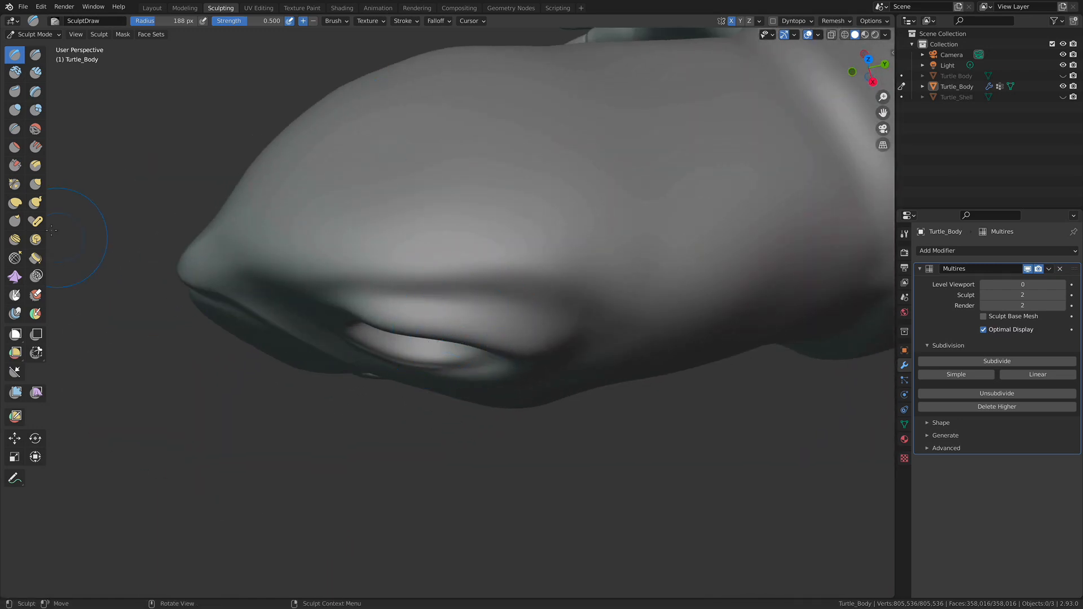
Reshape the upper eyelid and brow by pulling them with the Grab brush at 306 px radius.
click(35, 184)
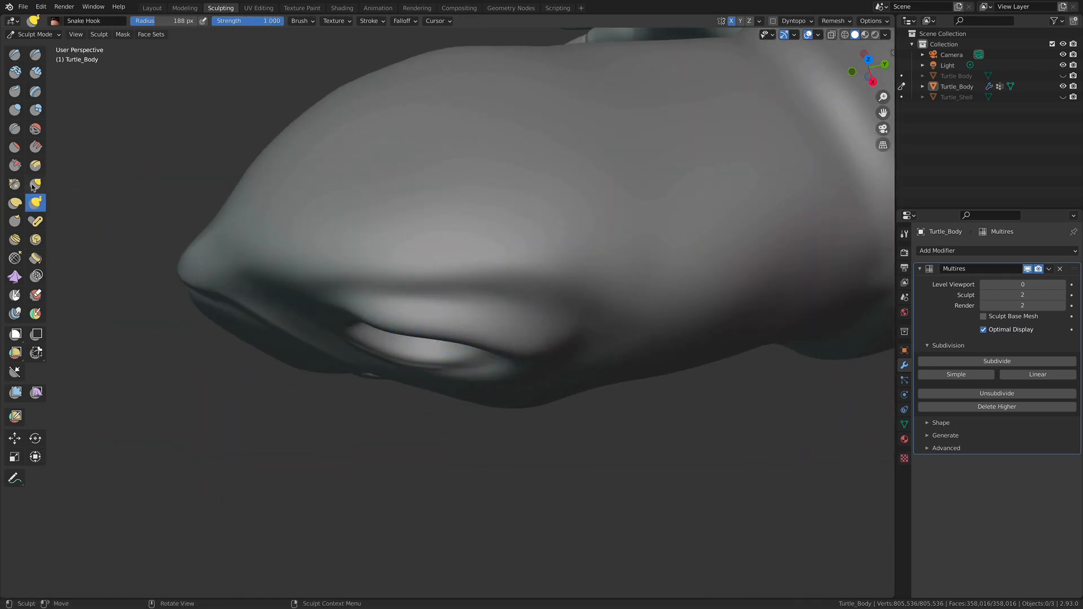
key(f)
click(479, 340)
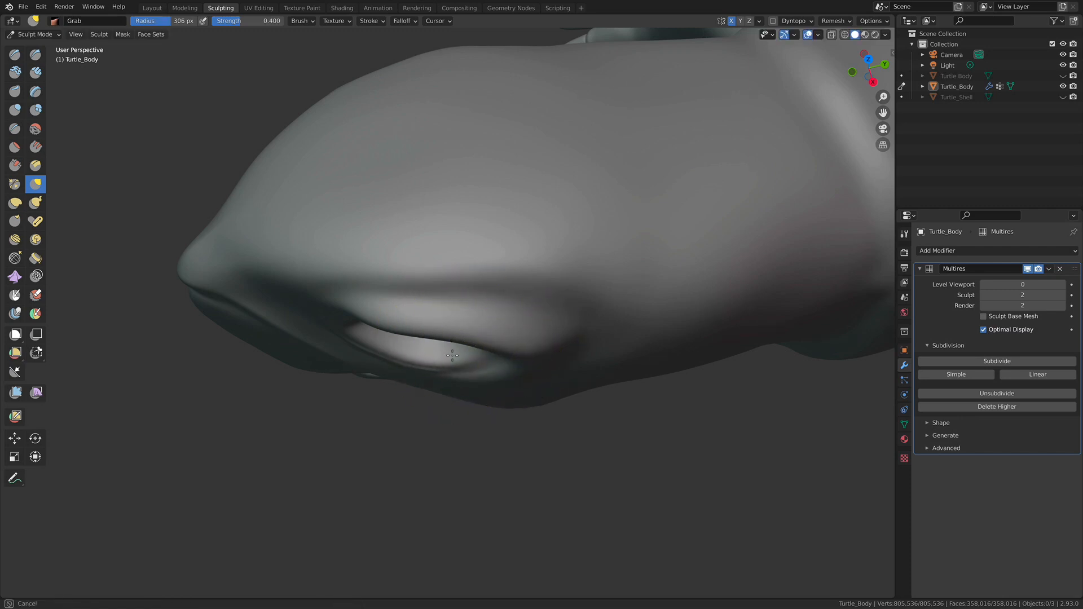
mouse_move(477, 336)
mouse_down()
mouse_move(472, 350)
mouse_move(436, 338)
mouse_up()
mouse_move(436, 337)
middle_down()
mouse_move(508, 290)
mouse_move(520, 307)
mouse_move(511, 336)
mouse_move(440, 316)
middle_up()
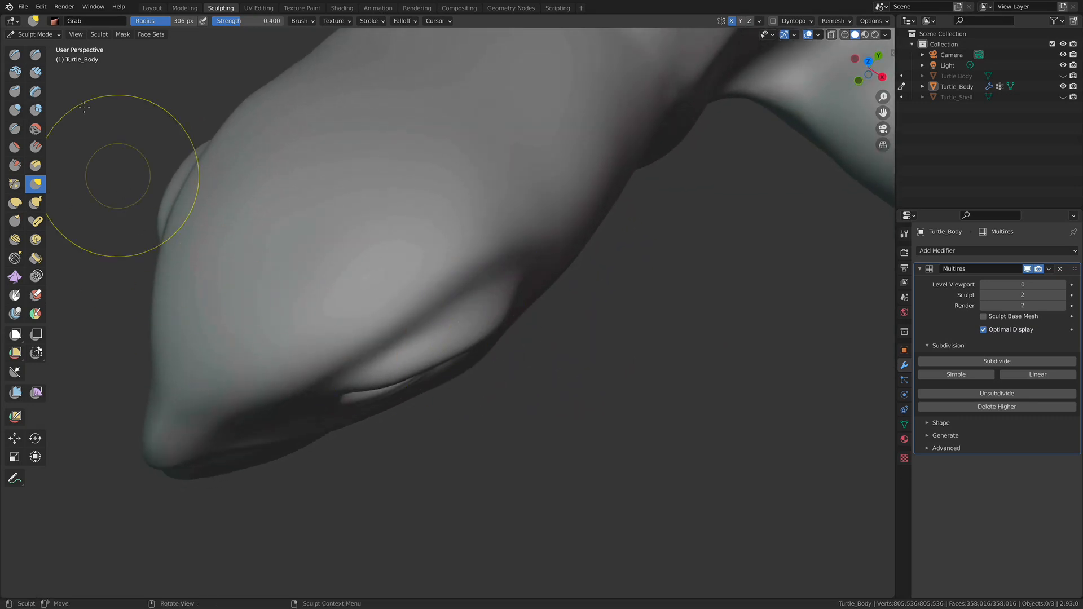
Carve a crease above the eye, from its front corner around to the rear, with the Draw Sharp brush at 86 px radius.
click(35, 54)
mouse_move(310, 251)
middle_down()
mouse_move(498, 341)
mouse_move(510, 305)
mouse_move(455, 271)
mouse_move(454, 257)
middle_up()
key(f)
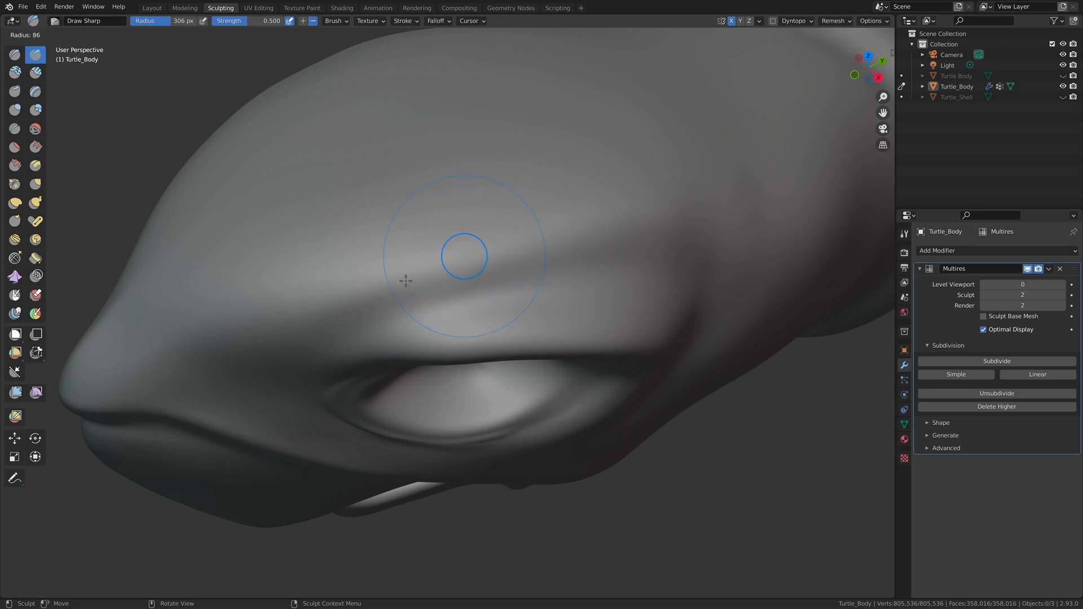
click(401, 278)
drag(344, 339, 424, 305)
drag(626, 274, 643, 316)
mouse_move(648, 322)
middle_down()
mouse_move(576, 241)
mouse_move(635, 293)
mouse_move(570, 287)
mouse_move(487, 310)
middle_up()
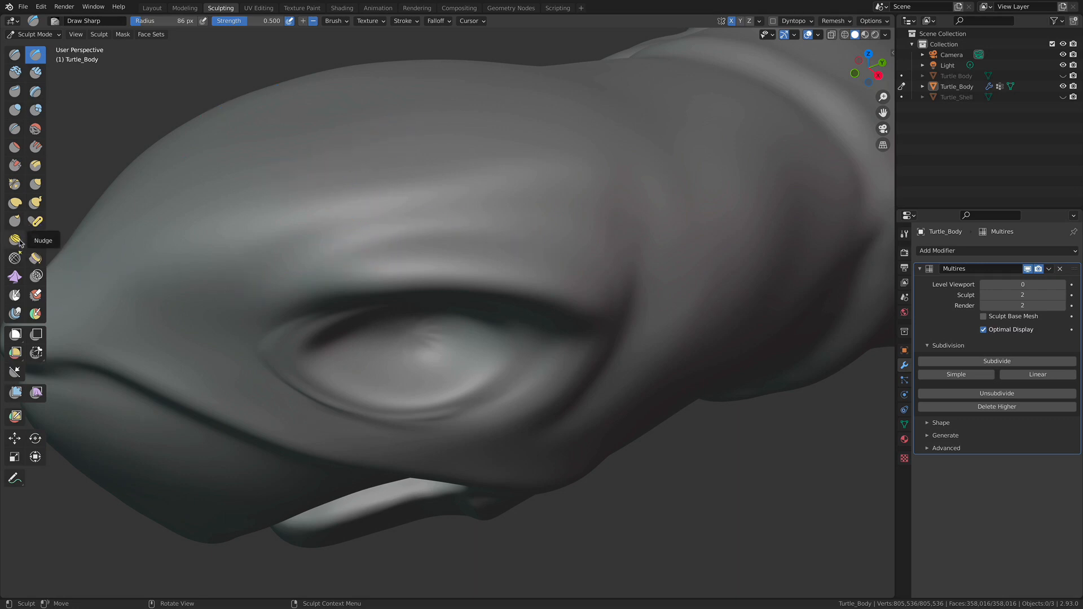
Sharpen the crease above the upper eyelid with the Pinch/Magnify brush at 286 px radius.
click(15, 184)
key(f)
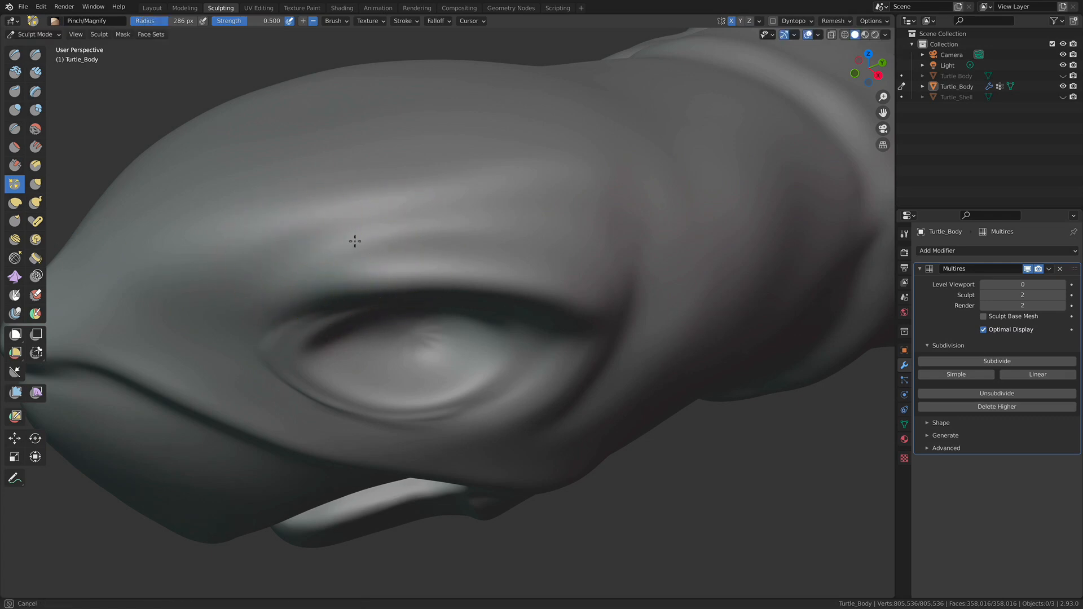
middle_drag(530, 242, 496, 225)
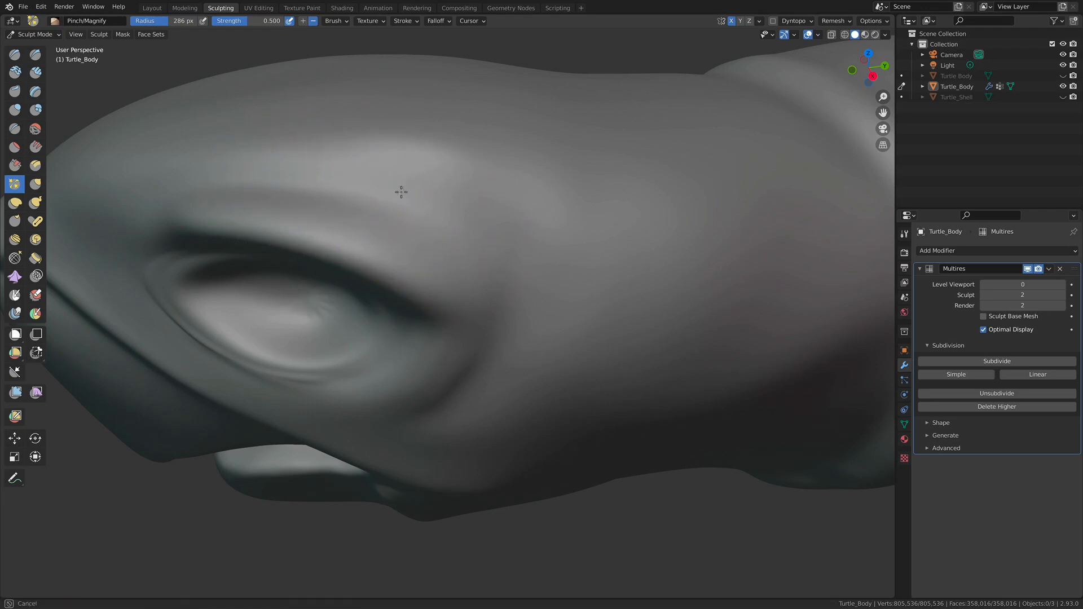
mouse_move(469, 223)
middle_down()
mouse_move(551, 213)
mouse_move(539, 230)
middle_up()
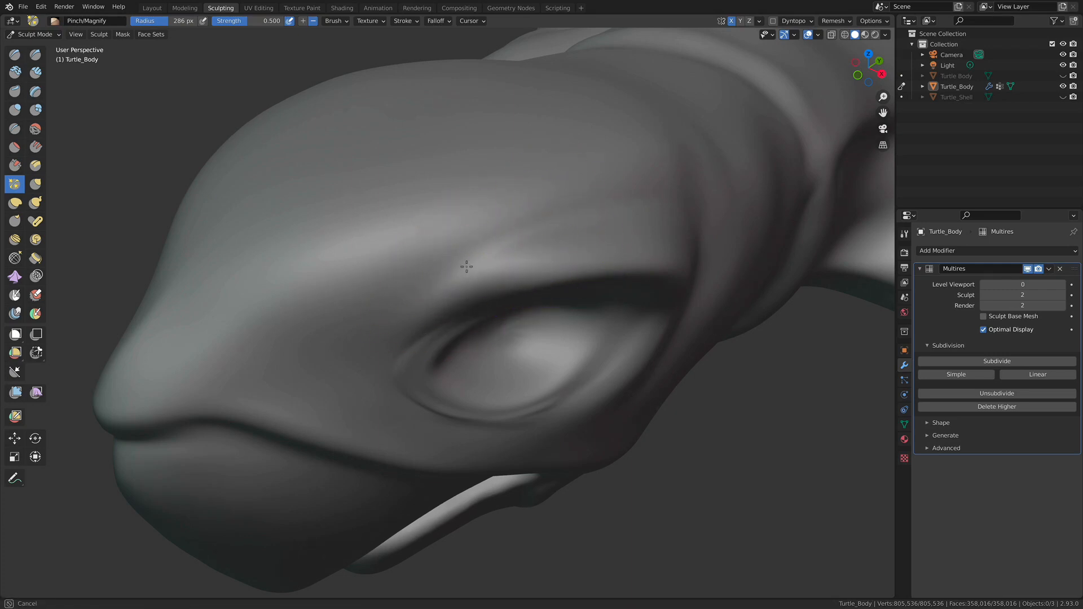
mouse_move(517, 271)
middle_down()
mouse_move(556, 254)
mouse_move(407, 242)
mouse_move(378, 169)
mouse_move(359, 167)
middle_up()
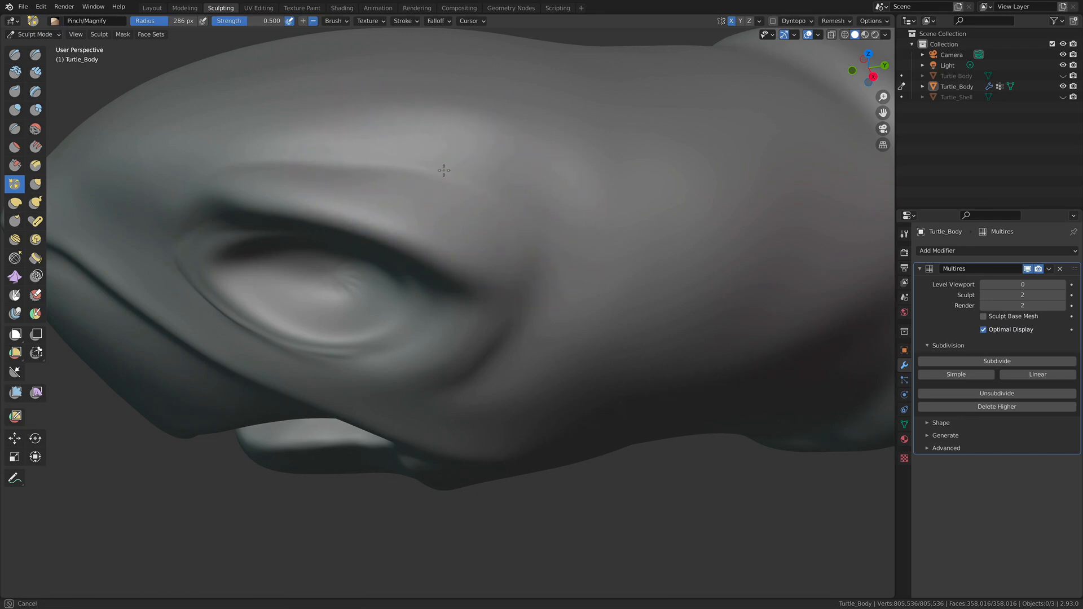
mouse_move(493, 213)
middle_down()
mouse_move(561, 216)
mouse_move(487, 214)
middle_up()
mouse_move(434, 210)
alt+shift+mouse_down()
mouse_move(461, 203)
mouse_move(441, 196)
alt+shift+mouse_up()
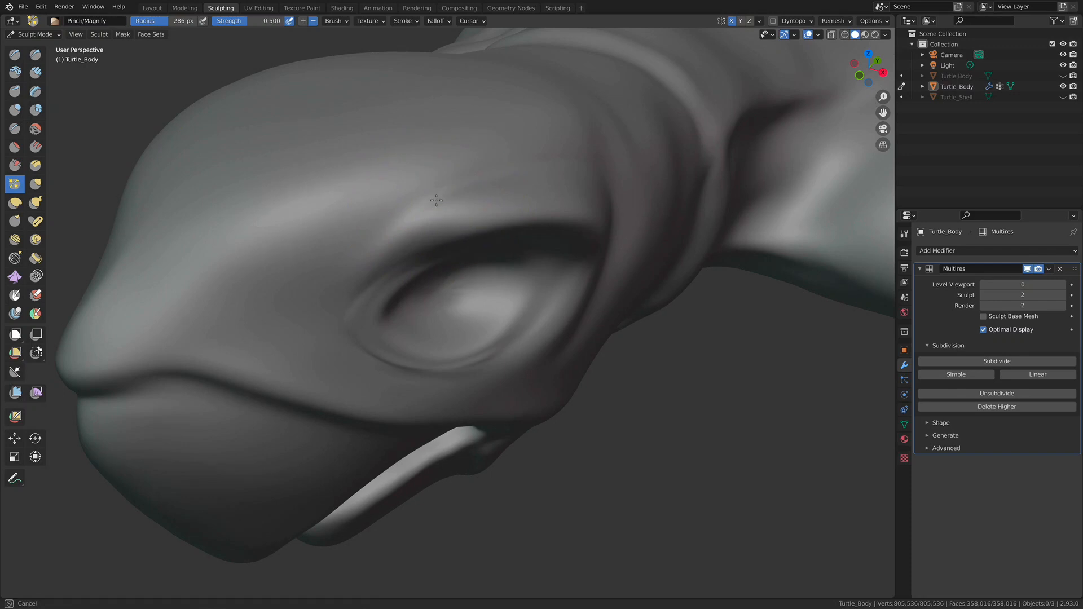
Tighten the front and rear ends of the eyelid crease with more Pinch/Magnify strokes.
drag(391, 240, 379, 253)
drag(463, 177, 438, 193)
drag(385, 281, 379, 290)
mouse_move(510, 202)
middle_down()
mouse_move(404, 217)
mouse_move(423, 222)
middle_up()
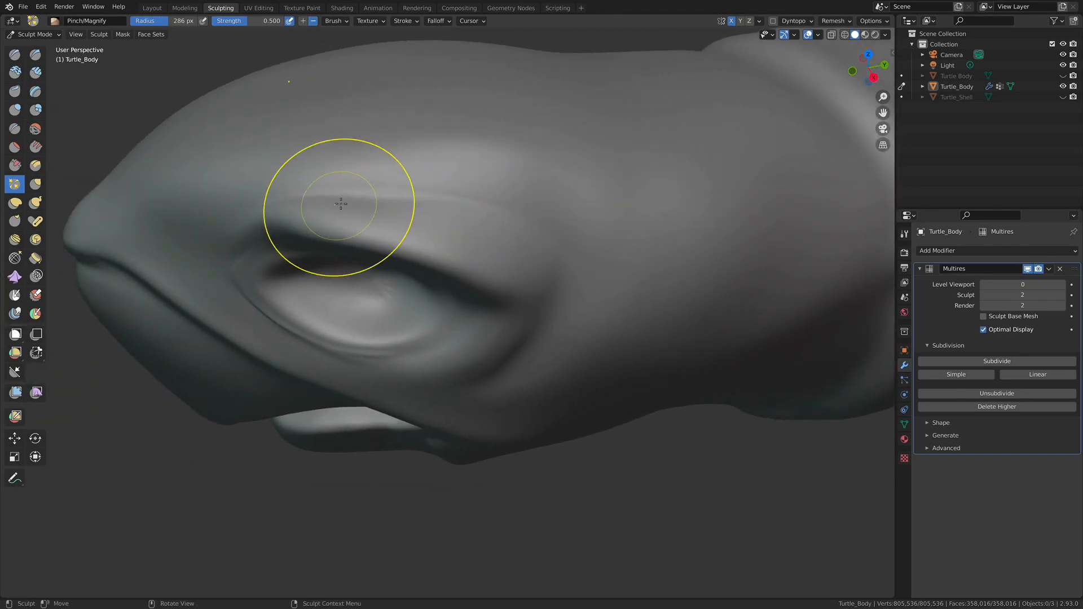
drag(314, 204, 320, 198)
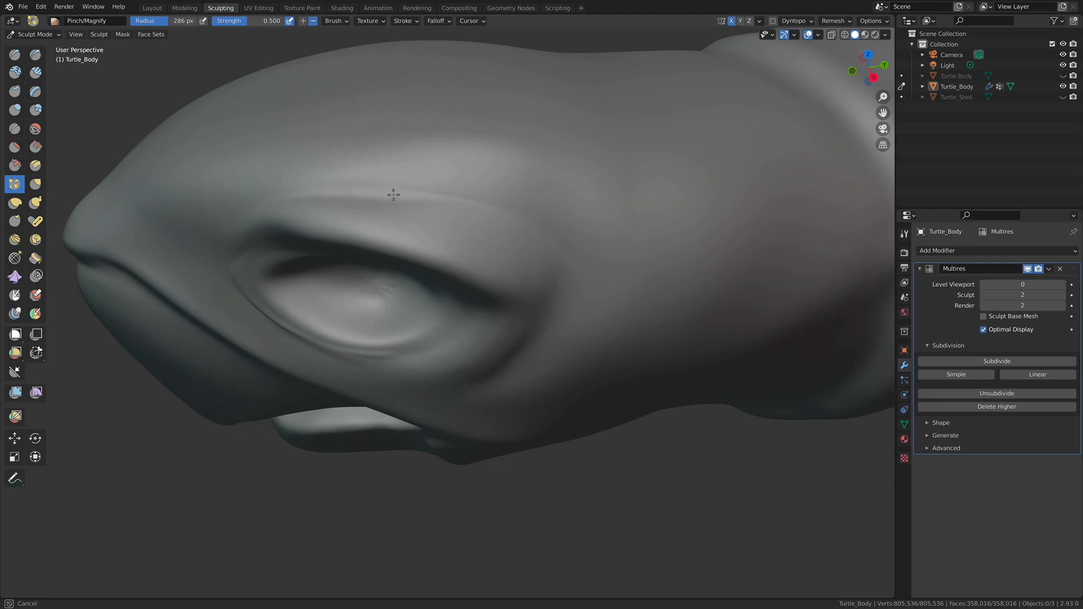
drag(546, 242, 542, 239)
Pinch the fold behind the eye's rear corner and refine the crease along the upper eyelid.
mouse_move(541, 239)
middle_down()
mouse_move(476, 225)
mouse_move(564, 212)
mouse_move(535, 195)
middle_up()
drag(484, 168, 479, 179)
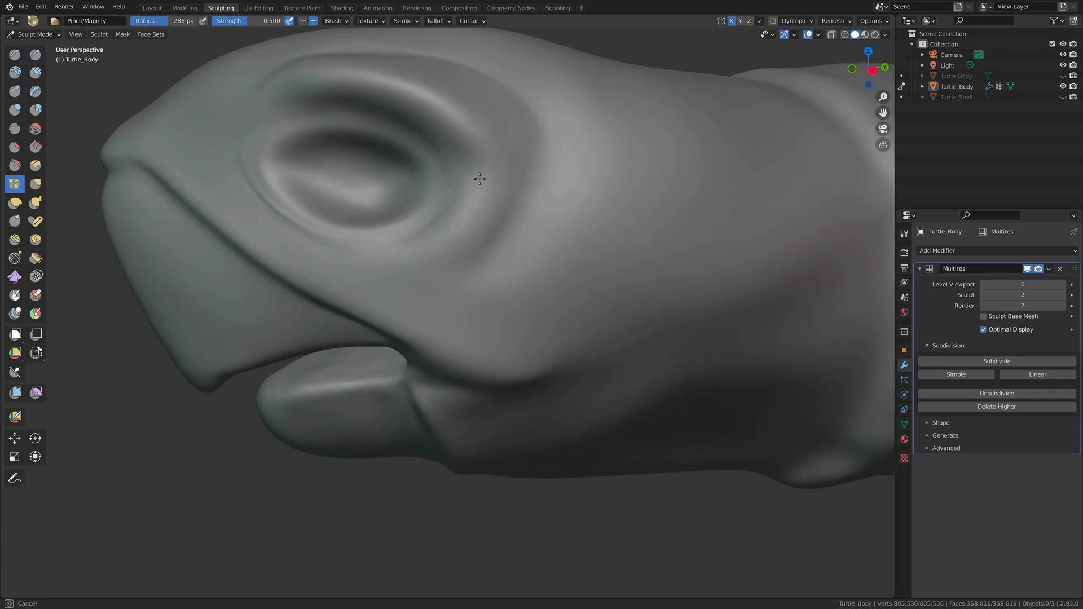
mouse_move(463, 224)
mouse_down()
mouse_move(484, 181)
mouse_move(477, 188)
mouse_move(520, 181)
mouse_up()
middle_drag(527, 182, 593, 216)
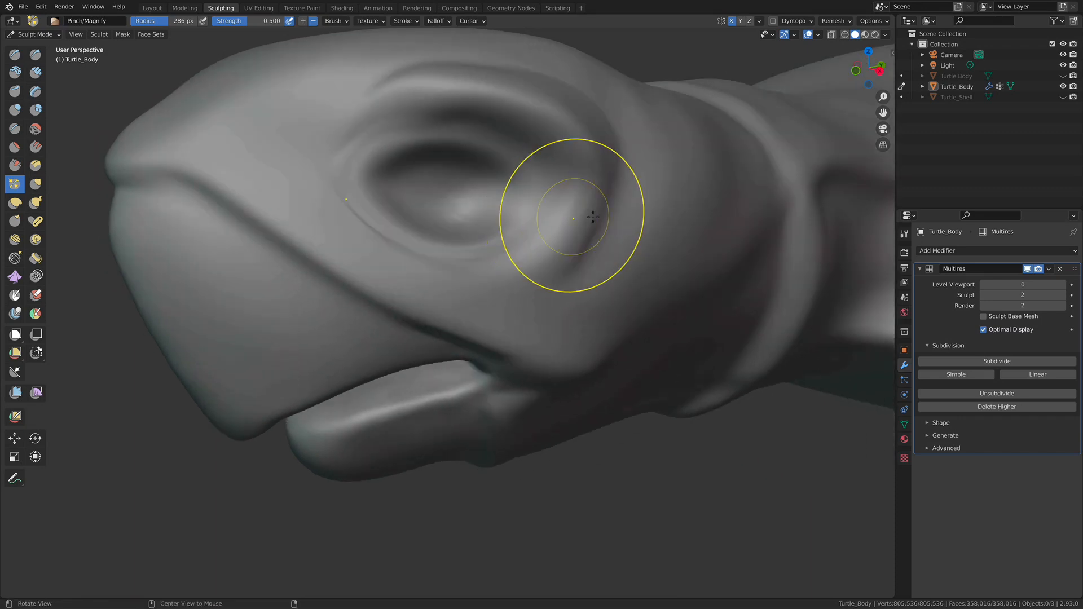
mouse_move(564, 217)
alt+mouse_down()
mouse_move(443, 210)
mouse_move(469, 169)
mouse_move(570, 201)
alt+mouse_up()
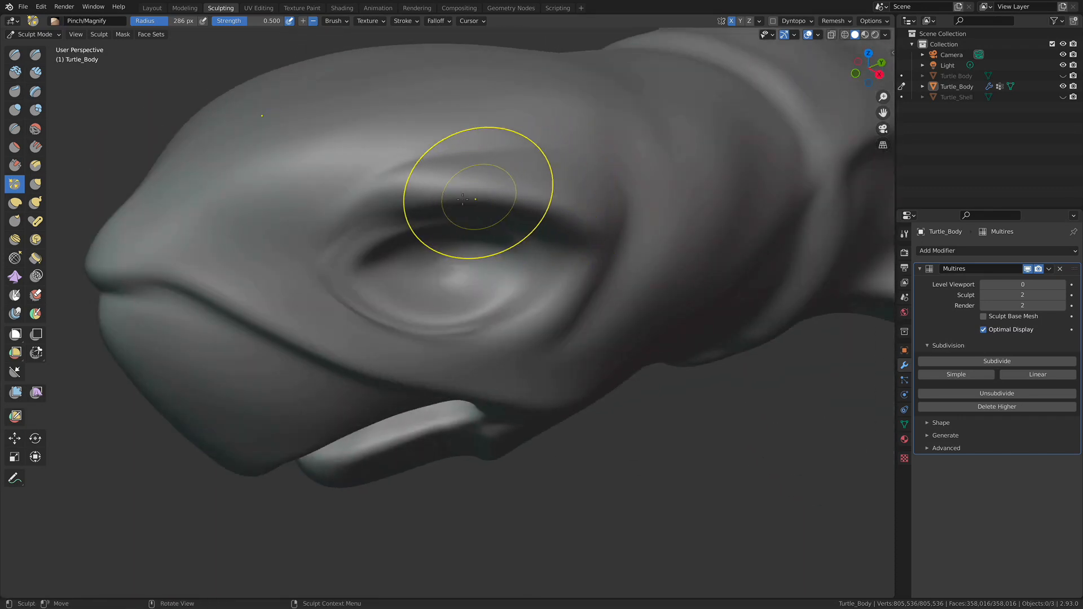
mouse_move(383, 204)
mouse_down()
mouse_move(409, 193)
mouse_move(396, 195)
mouse_up()
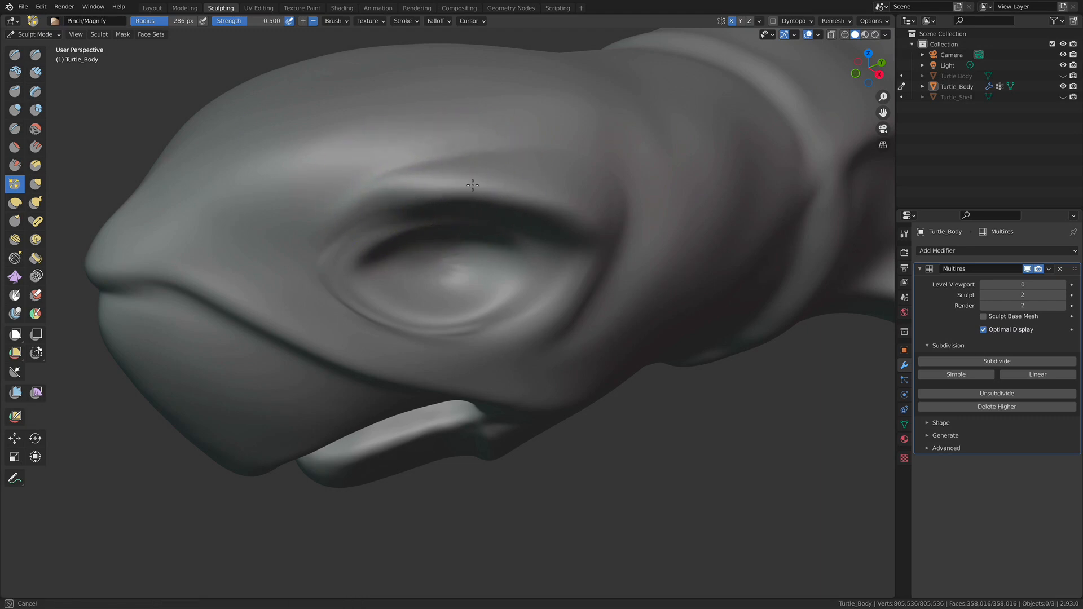
Examine the eyelid creases and brow fold from the side, from above and from farther back.
mouse_move(483, 190)
middle_down()
mouse_move(445, 181)
mouse_move(538, 185)
middle_up()
mouse_move(537, 185)
alt+mouse_down()
mouse_move(495, 188)
mouse_move(536, 148)
mouse_move(468, 139)
mouse_move(475, 169)
alt+mouse_up()
alt+shift+drag(629, 141, 639, 198)
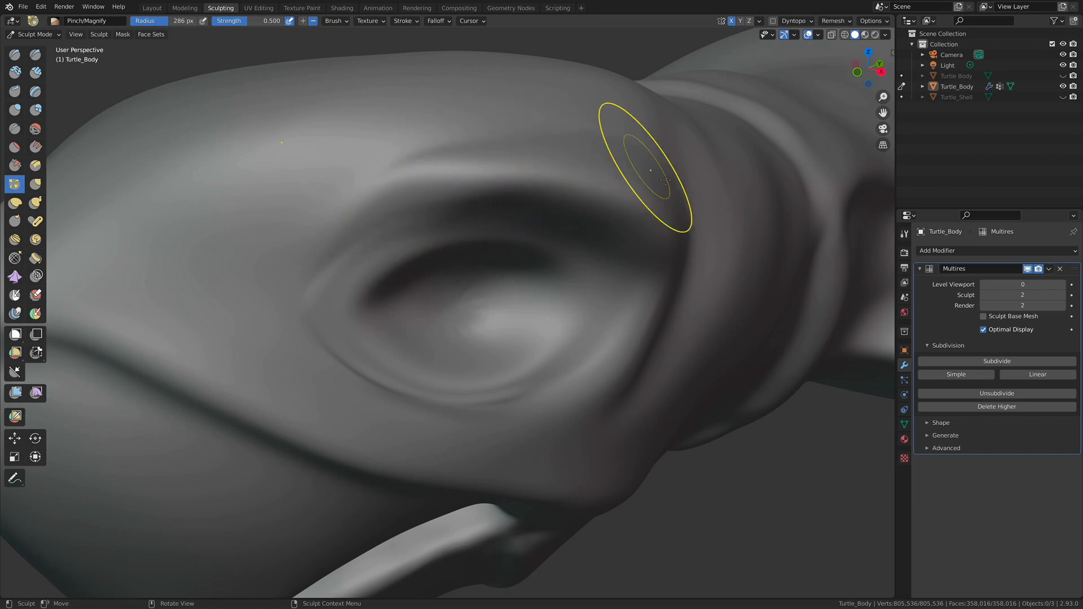
alt+drag(629, 199, 586, 198)
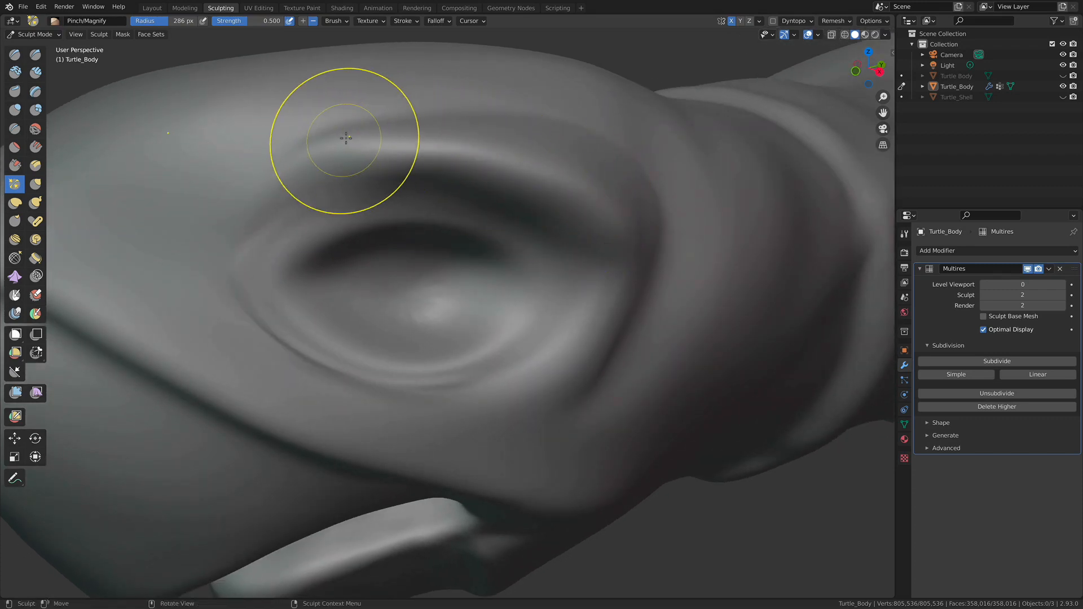
alt+drag(586, 139, 592, 218)
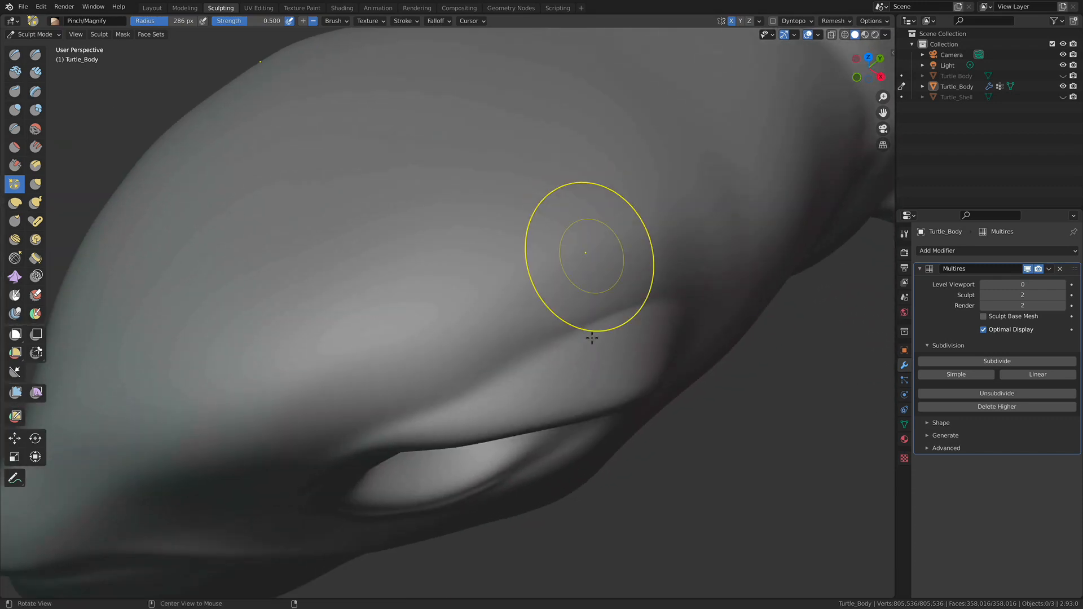
alt+drag(520, 391, 416, 185)
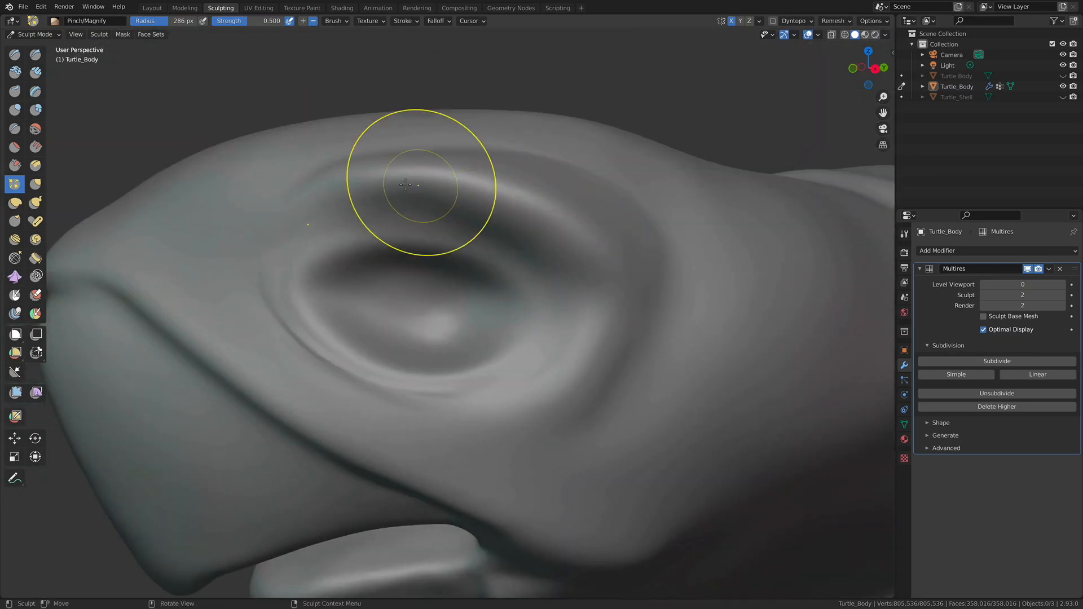
mouse_move(564, 225)
alt+mouse_down()
mouse_move(489, 100)
mouse_move(587, 180)
mouse_move(564, 237)
mouse_move(489, 253)
mouse_move(560, 232)
mouse_move(564, 241)
mouse_move(475, 258)
alt+mouse_up()
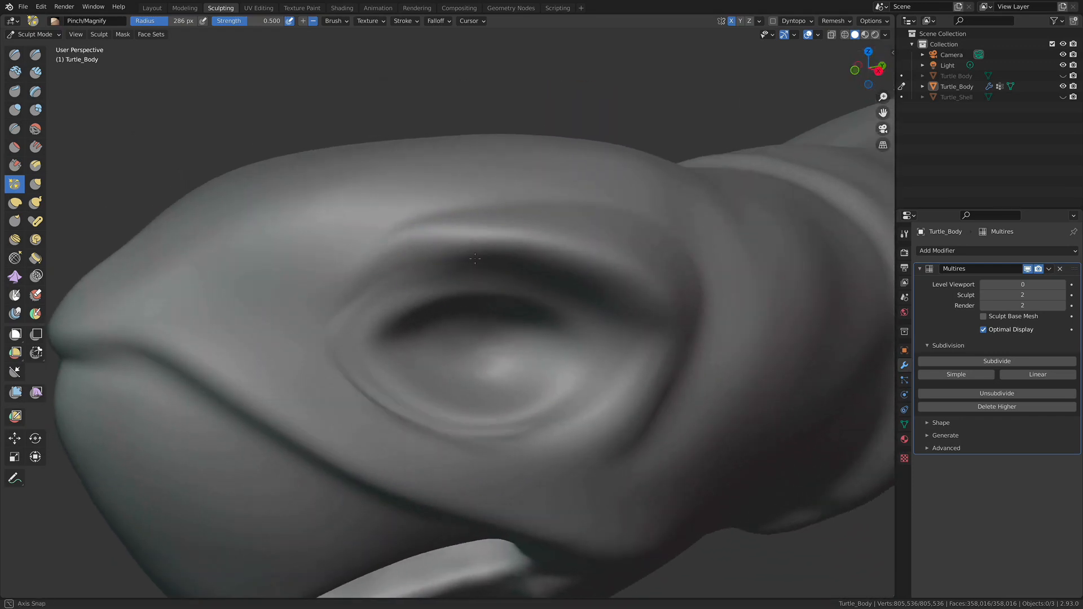
alt+drag(435, 248, 405, 261)
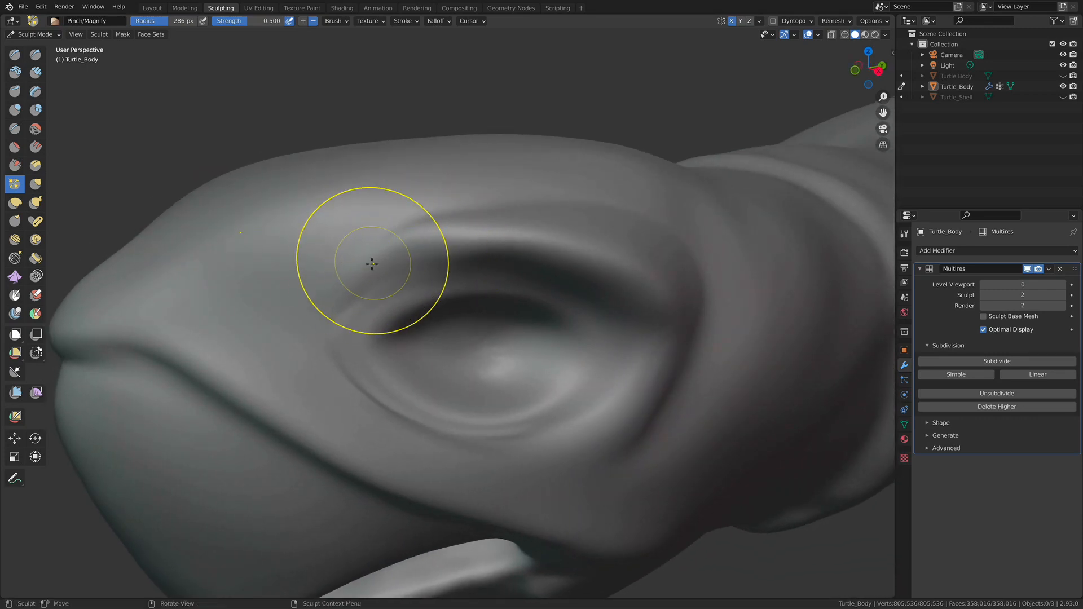
Adjust the front end of the fold above the eye with the Grab brush at 286 px radius and 0.400 strength.
alt+drag(397, 263, 343, 239)
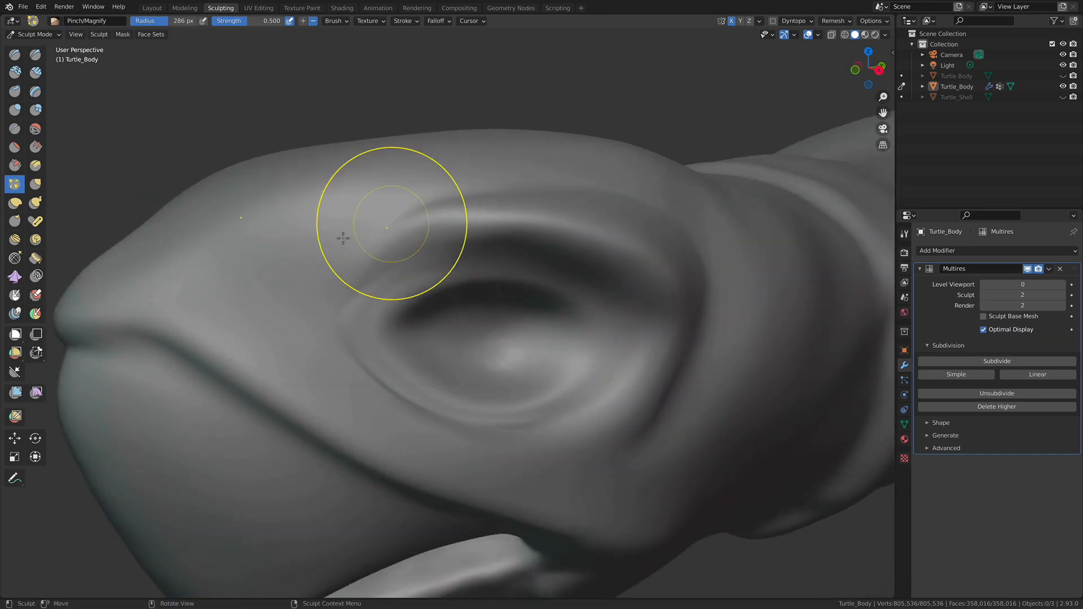
click(36, 188)
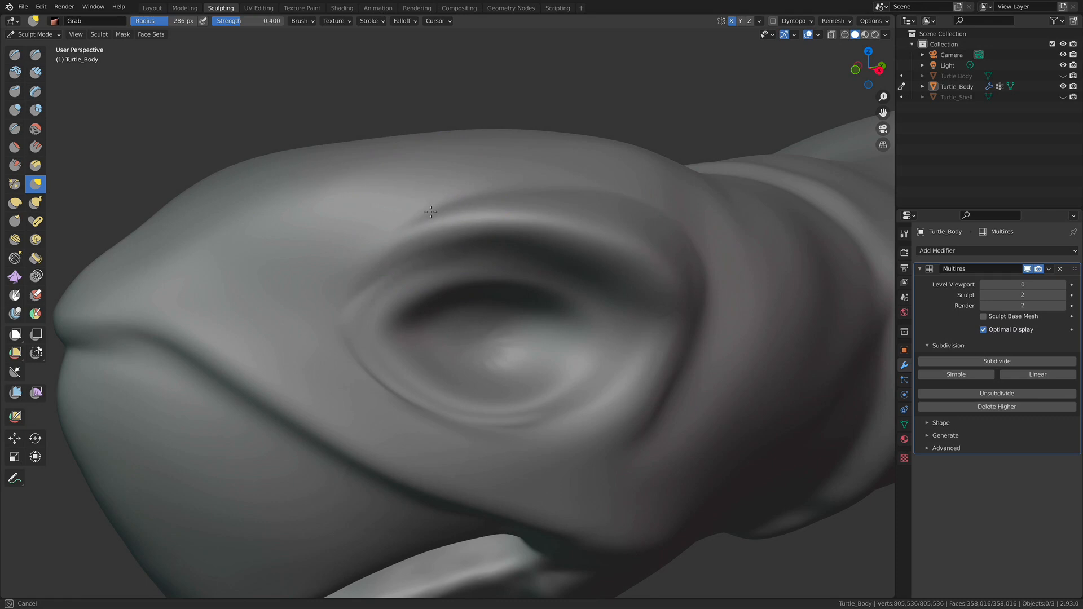
mouse_move(431, 213)
middle_down()
mouse_move(500, 278)
mouse_move(440, 271)
mouse_move(418, 295)
mouse_move(566, 234)
mouse_move(573, 123)
mouse_move(462, 147)
mouse_move(370, 194)
mouse_move(379, 222)
mouse_move(440, 214)
mouse_move(493, 251)
mouse_move(532, 303)
mouse_move(510, 256)
mouse_move(445, 205)
mouse_move(418, 222)
mouse_move(490, 272)
middle_up()
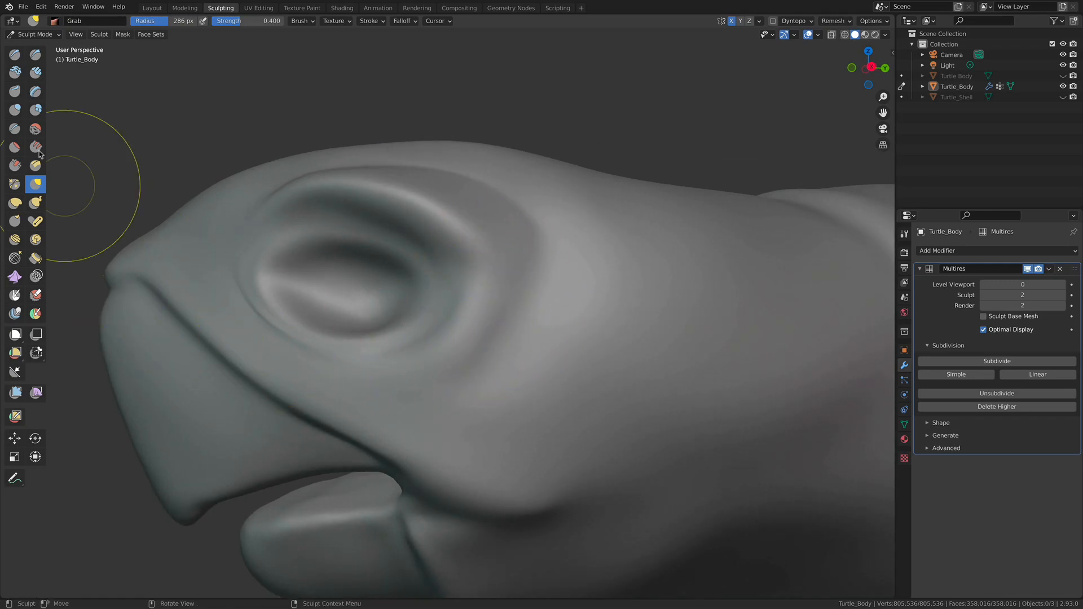
Define the fold curving down behind the eye with the Draw brush at 134 px radius.
click(15, 54)
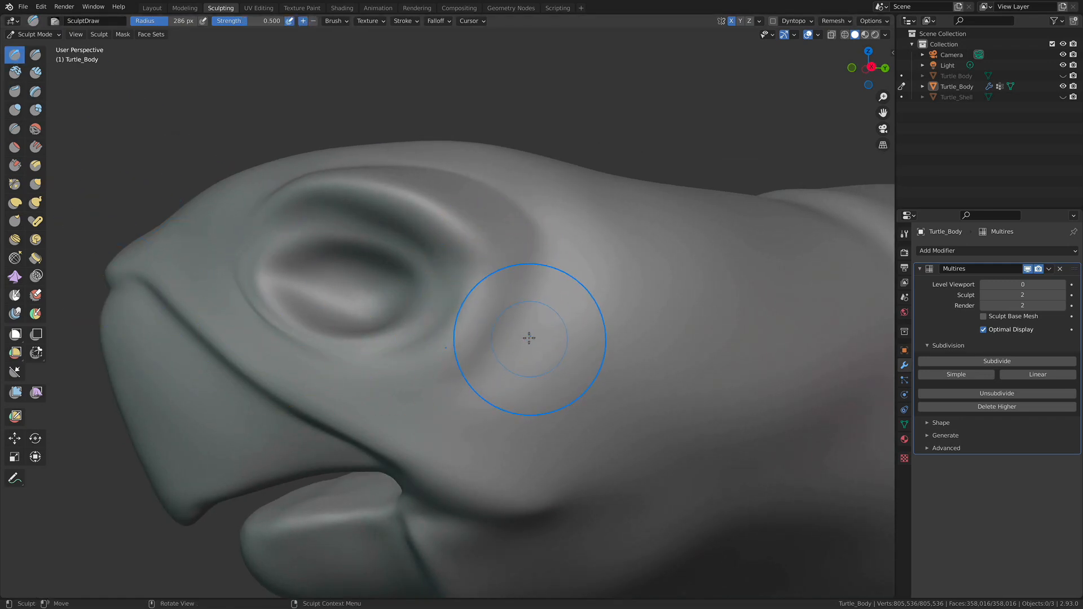
key(f)
click(485, 343)
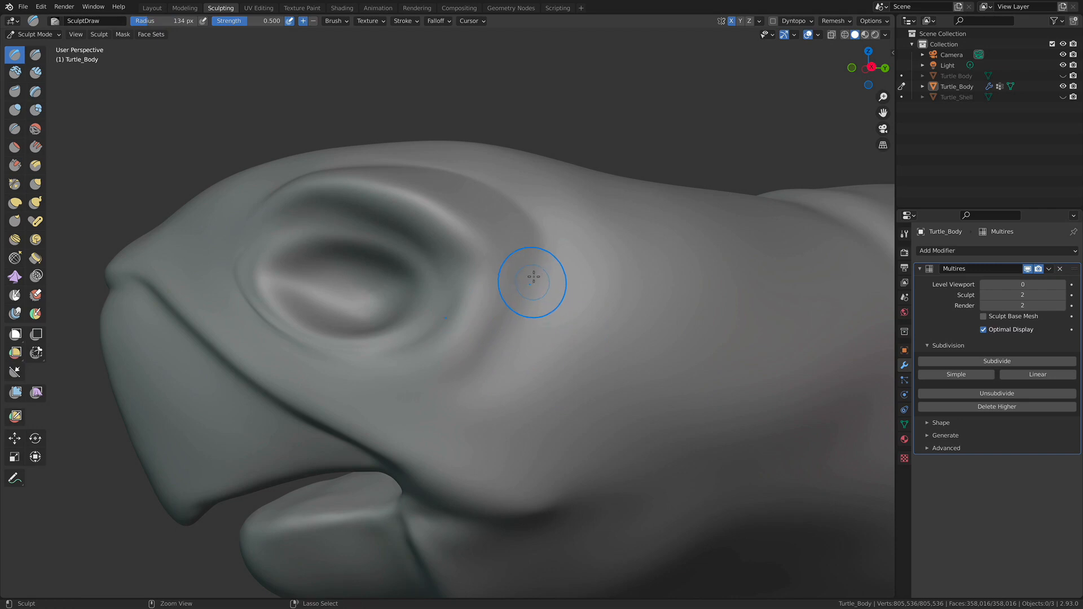
mouse_move(407, 399)
middle_down()
mouse_move(481, 375)
mouse_move(486, 404)
middle_up()
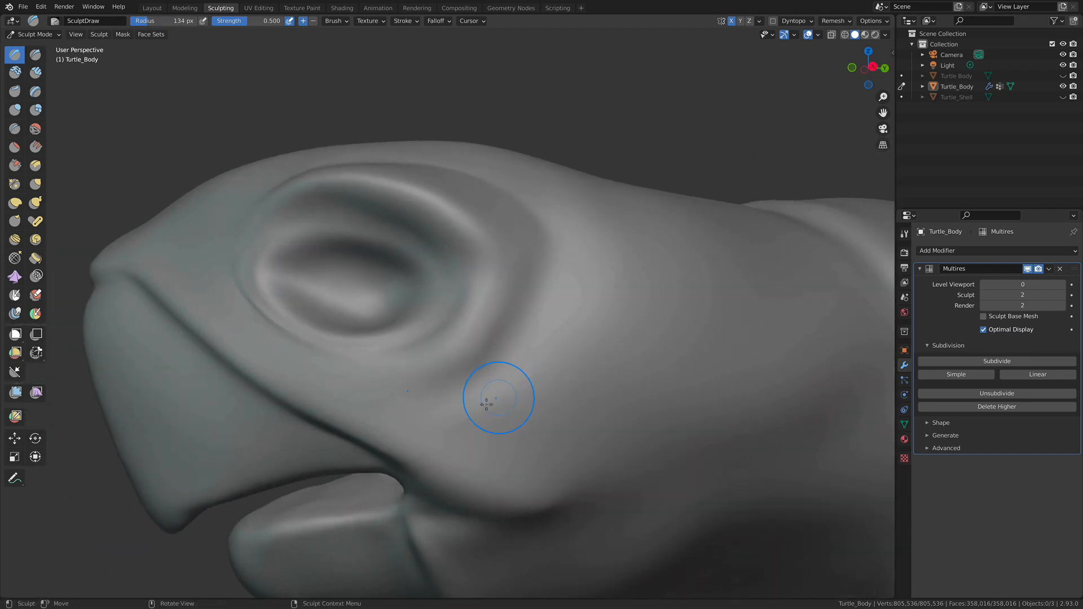
middle_drag(476, 365, 502, 381)
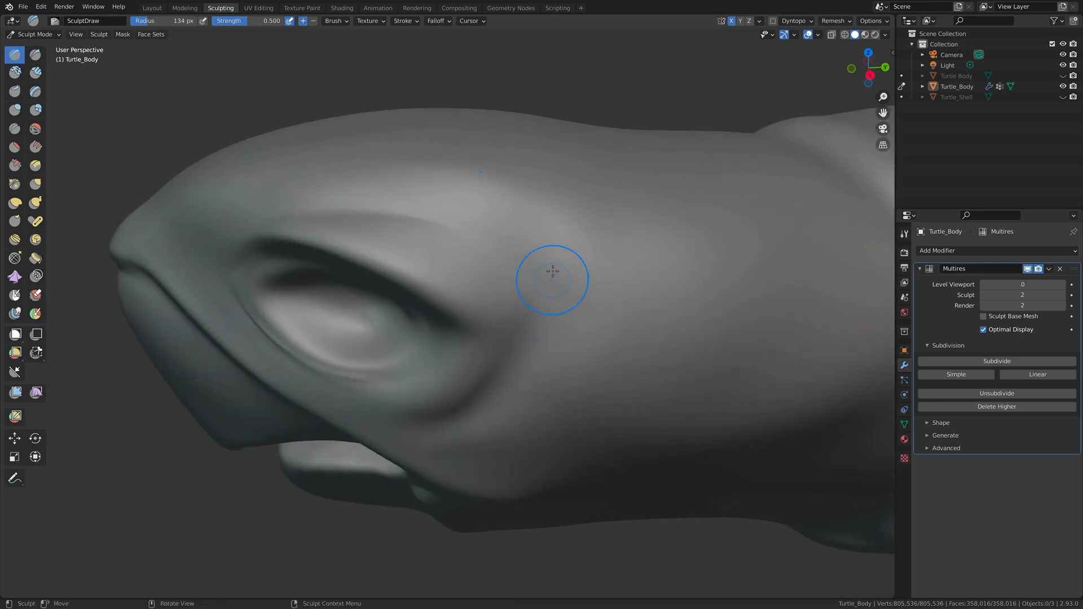
middle_drag(429, 420, 470, 365)
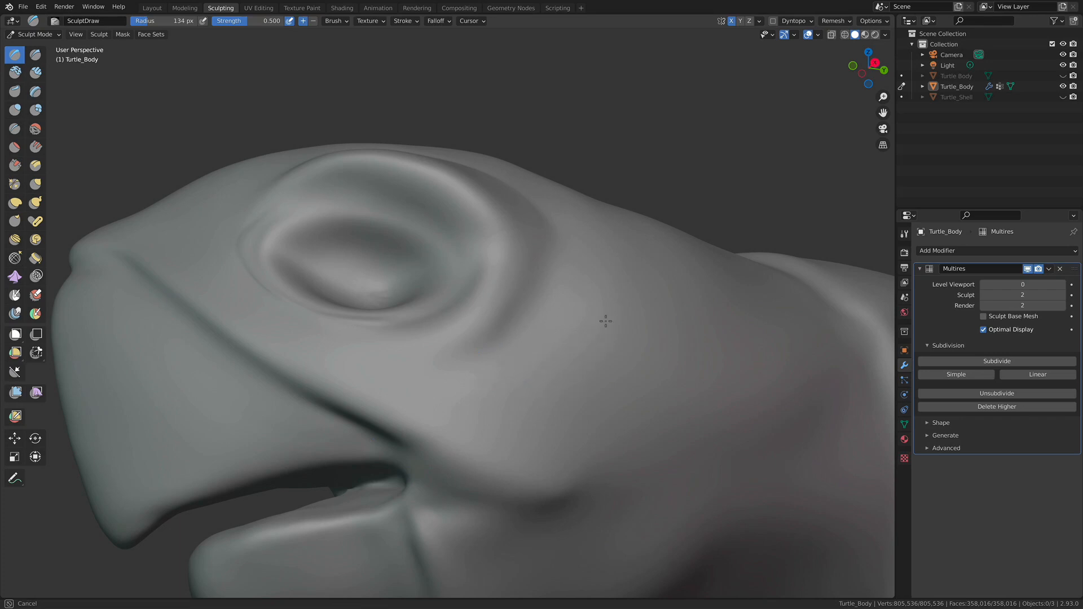
Shape broad, soft forms on the temple and cheek behind the eye with the Draw brush at 302 px radius.
scroll(618, 275, down, 6)
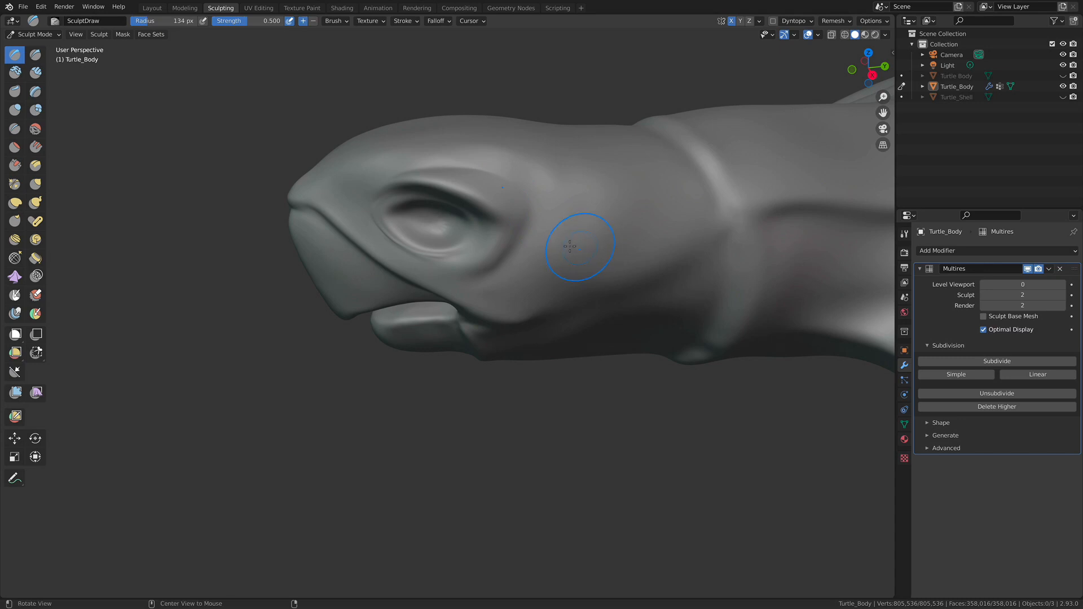
shift+middle_drag(571, 248, 575, 246)
middle_drag(633, 131, 561, 219)
middle_drag(551, 271, 581, 260)
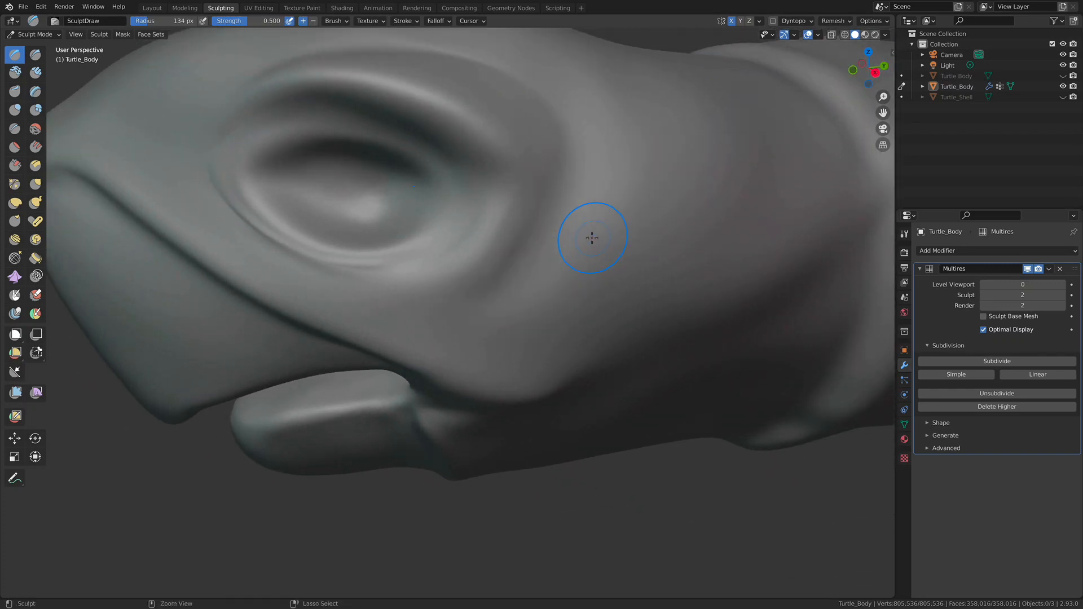
key(f)
click(635, 249)
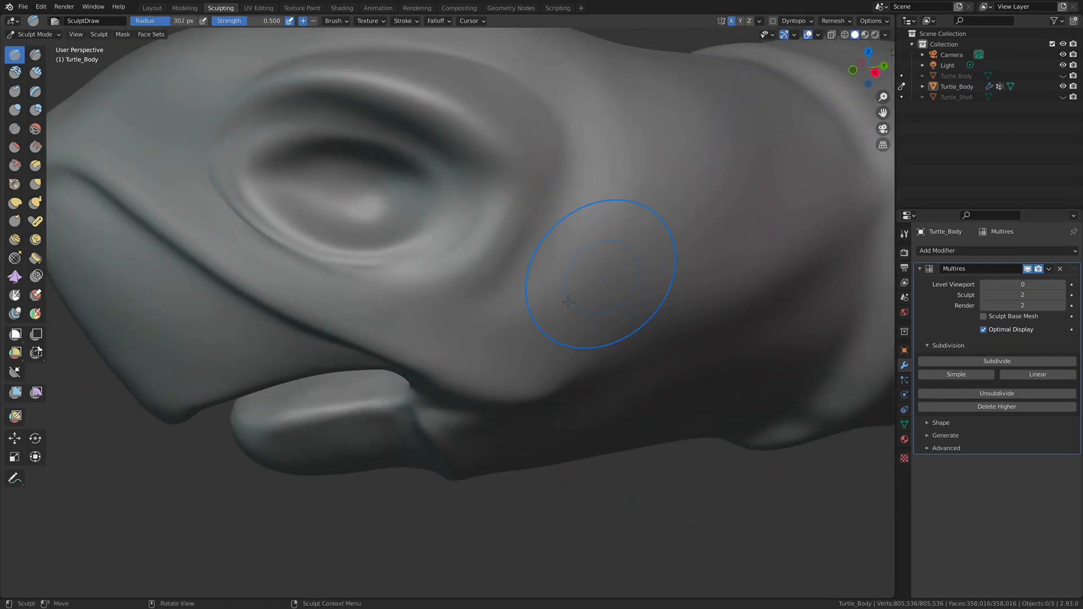
mouse_move(526, 294)
ctrl+mouse_down()
mouse_move(598, 265)
mouse_move(632, 203)
mouse_move(626, 129)
mouse_move(567, 312)
mouse_move(726, 152)
mouse_move(679, 181)
ctrl+mouse_up()
mouse_move(644, 212)
middle_down()
mouse_move(609, 214)
mouse_move(654, 282)
middle_up()
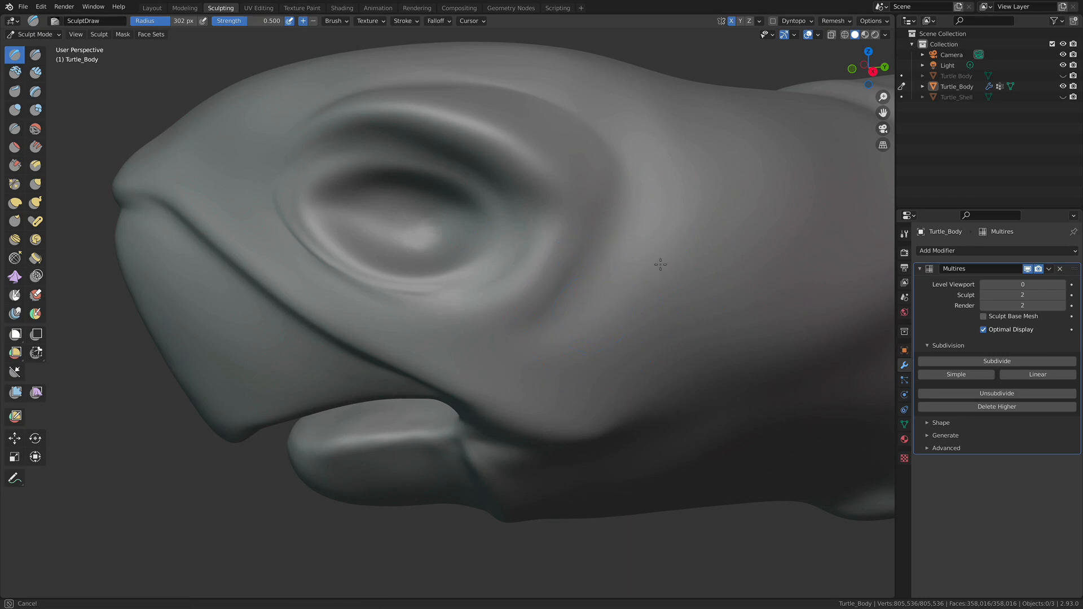
mouse_move(643, 231)
middle_down()
mouse_move(575, 241)
mouse_move(734, 240)
middle_up()
mouse_move(712, 196)
shift+middle_down()
mouse_move(593, 232)
mouse_move(571, 227)
shift+middle_up()
drag(524, 162, 567, 201)
drag(662, 260, 524, 192)
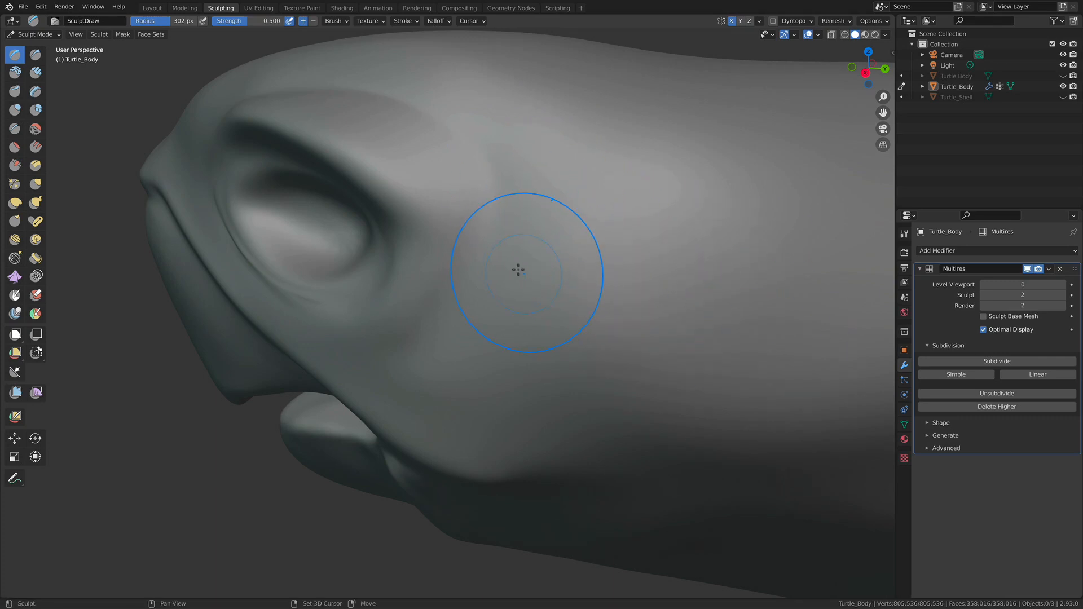
Carve a diagonal crease under the cheek, behind the lower jaw, with the Draw brush at 302 px radius.
drag(808, 337, 702, 277)
mouse_move(702, 278)
middle_down()
mouse_move(708, 299)
mouse_move(724, 276)
middle_up()
shift+middle_drag(567, 322, 607, 271)
drag(622, 293, 570, 271)
ctrl+middle_drag(560, 316, 556, 361)
shift+middle_drag(480, 294, 579, 239)
mouse_move(535, 305)
middle_down()
mouse_move(561, 259)
mouse_move(508, 344)
middle_up()
mouse_move(502, 314)
shift+middle_down()
mouse_move(496, 198)
mouse_move(505, 294)
mouse_move(490, 312)
mouse_move(546, 344)
shift+middle_up()
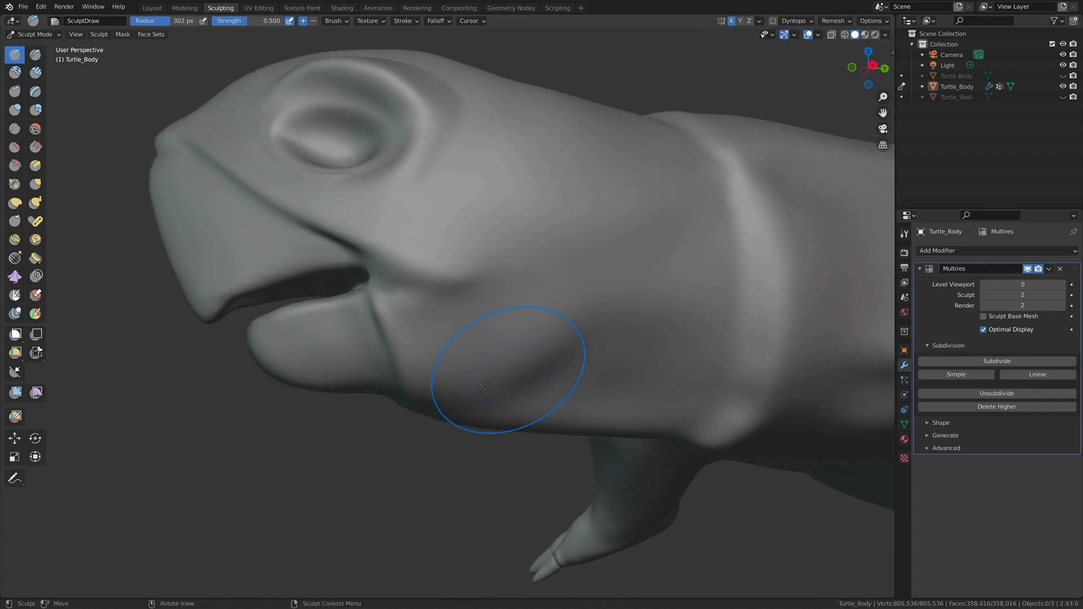
Tighten the diagonal crease behind the lower jaw with the Pinch/Magnify brush at 302 px radius.
click(15, 185)
drag(556, 339, 555, 338)
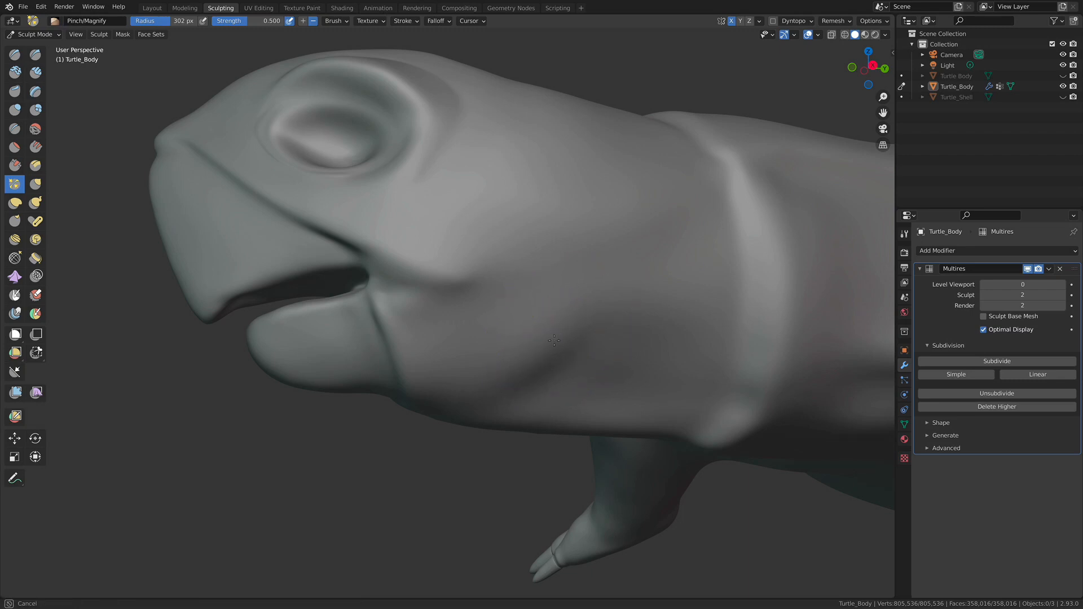
mouse_move(466, 400)
mouse_down()
mouse_move(556, 326)
mouse_move(554, 335)
mouse_up()
middle_drag(494, 371, 635, 242)
Display the wireframe overlay, examine the mesh density along the jaw crease and neck, and hide the overlay.
click(818, 35)
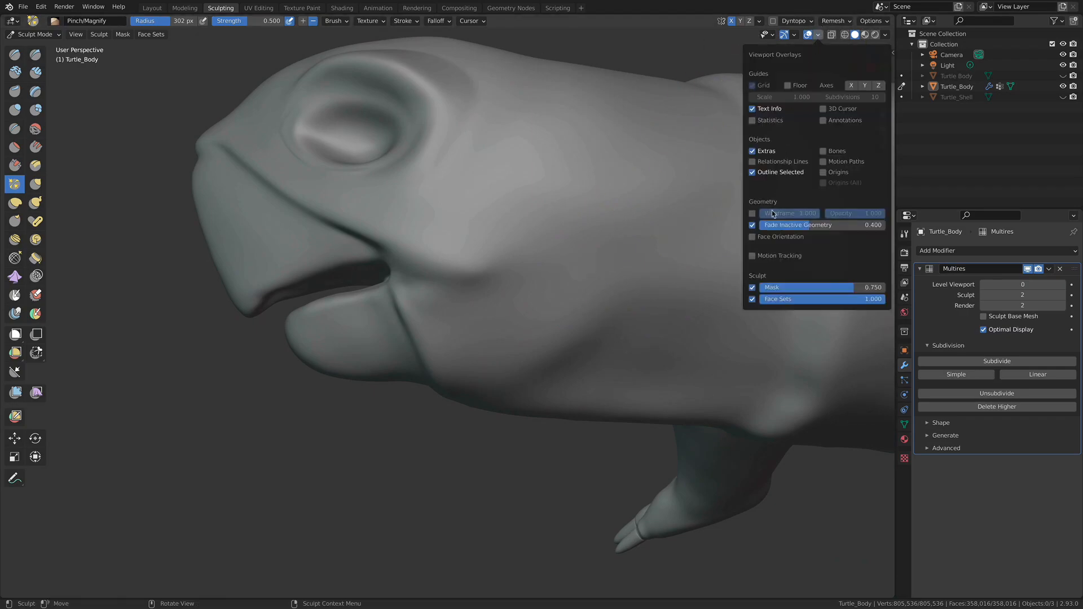
click(753, 214)
scroll(496, 368, up, 4)
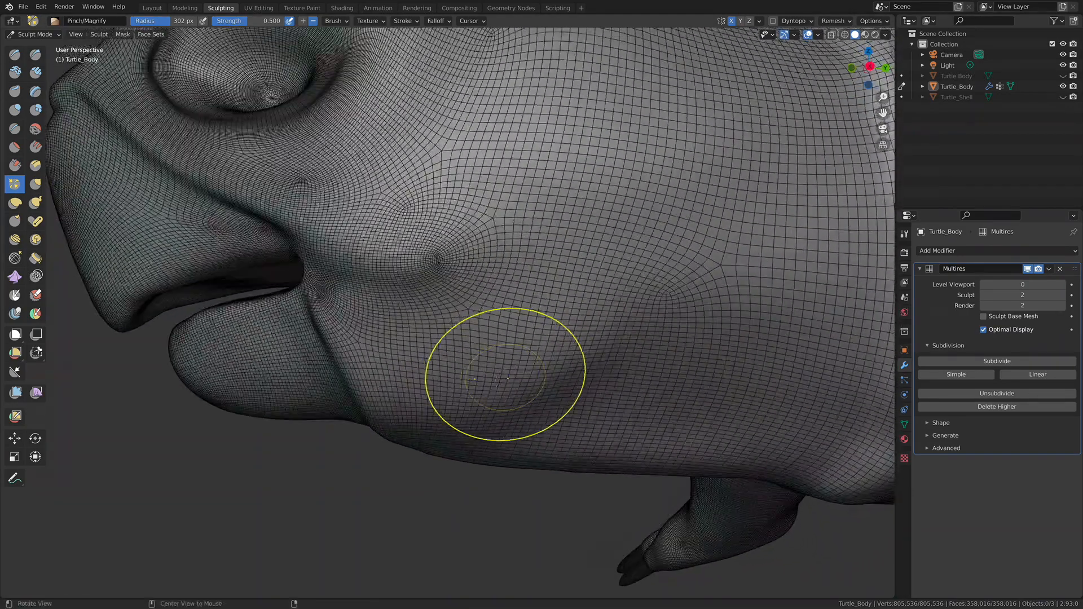
scroll(508, 378, down, 3)
mouse_move(552, 382)
middle_down()
mouse_move(491, 275)
mouse_move(430, 290)
middle_up()
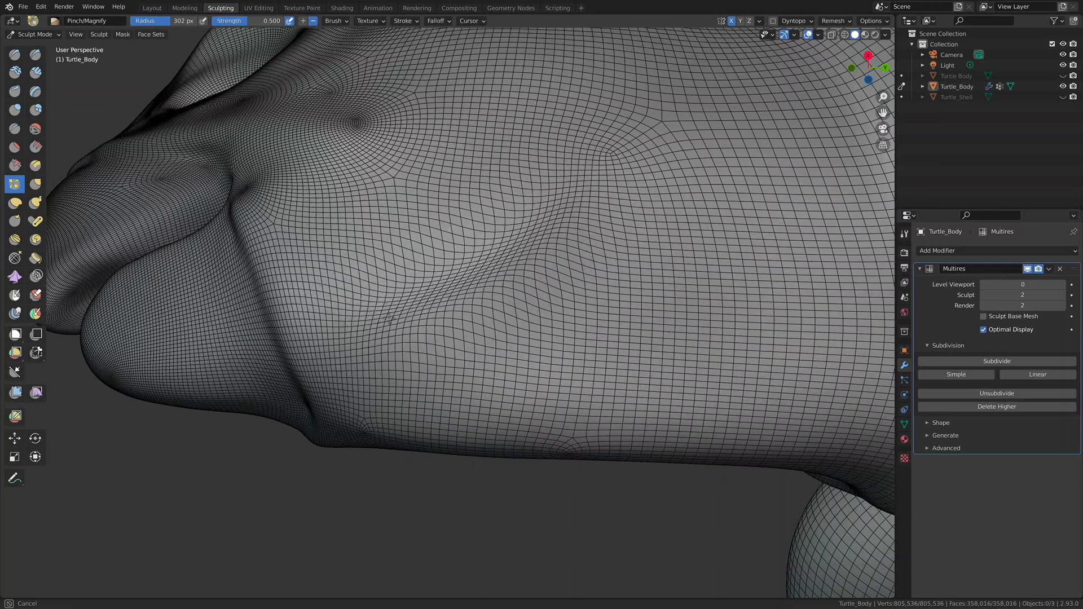
middle_drag(583, 162, 757, 116)
click(817, 35)
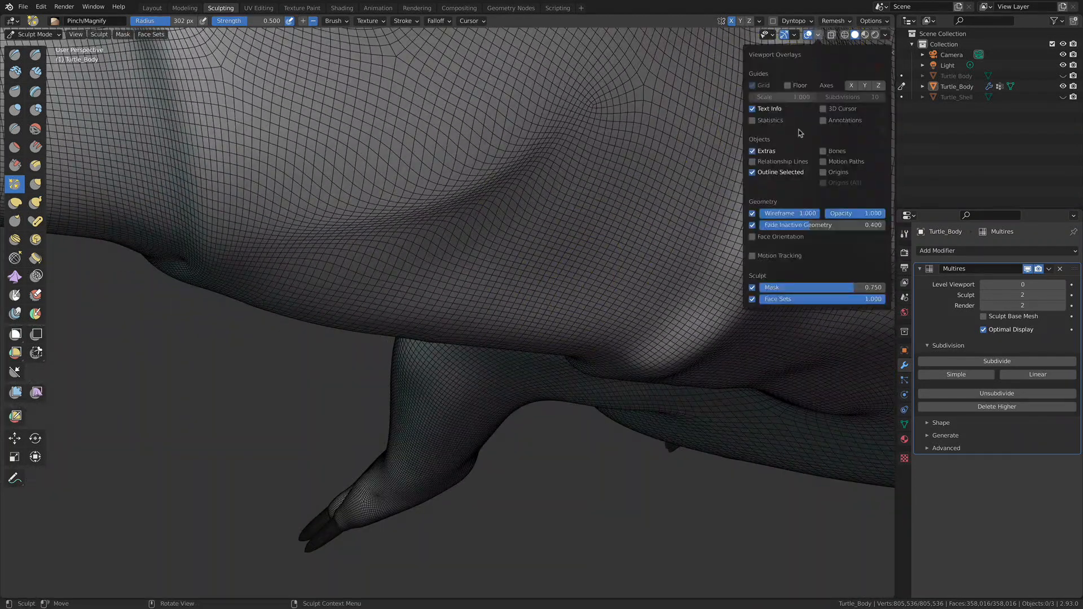
click(752, 213)
Inspect the mesh flow around the mouth corner and cheek with the wireframe overlay shown, and turn the overlay off.
mouse_move(573, 266)
middle_down()
mouse_move(443, 205)
mouse_move(400, 339)
mouse_move(486, 269)
mouse_move(524, 395)
mouse_move(418, 367)
mouse_move(570, 336)
mouse_move(547, 356)
mouse_move(556, 368)
middle_up()
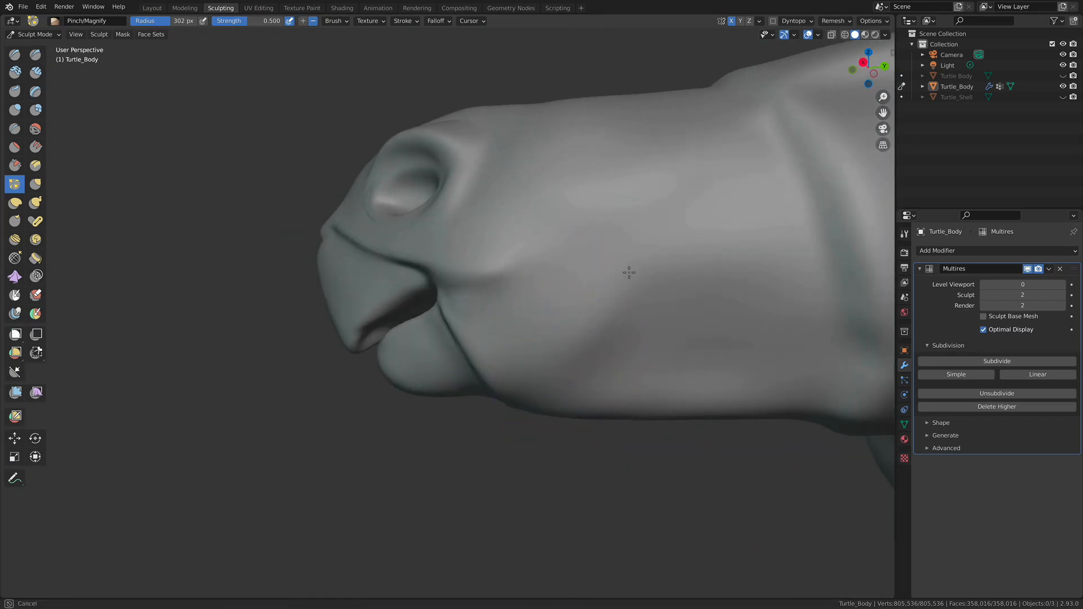
middle_drag(495, 381, 565, 341)
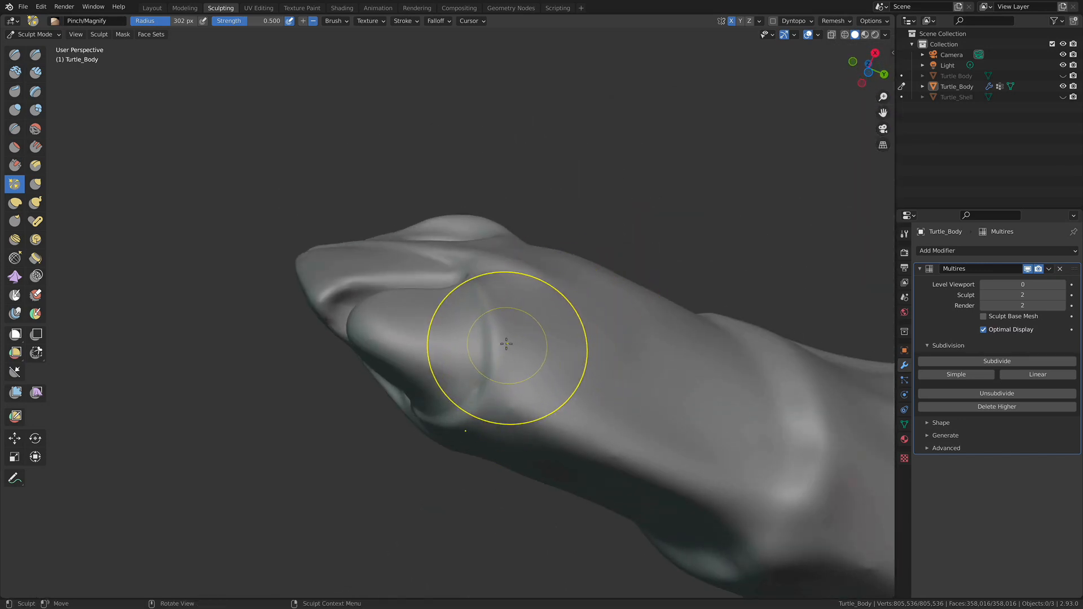
mouse_move(569, 331)
middle_down()
mouse_move(554, 292)
mouse_move(582, 324)
mouse_move(629, 322)
mouse_move(596, 331)
mouse_move(629, 345)
mouse_move(559, 354)
mouse_move(613, 353)
mouse_move(501, 342)
middle_up()
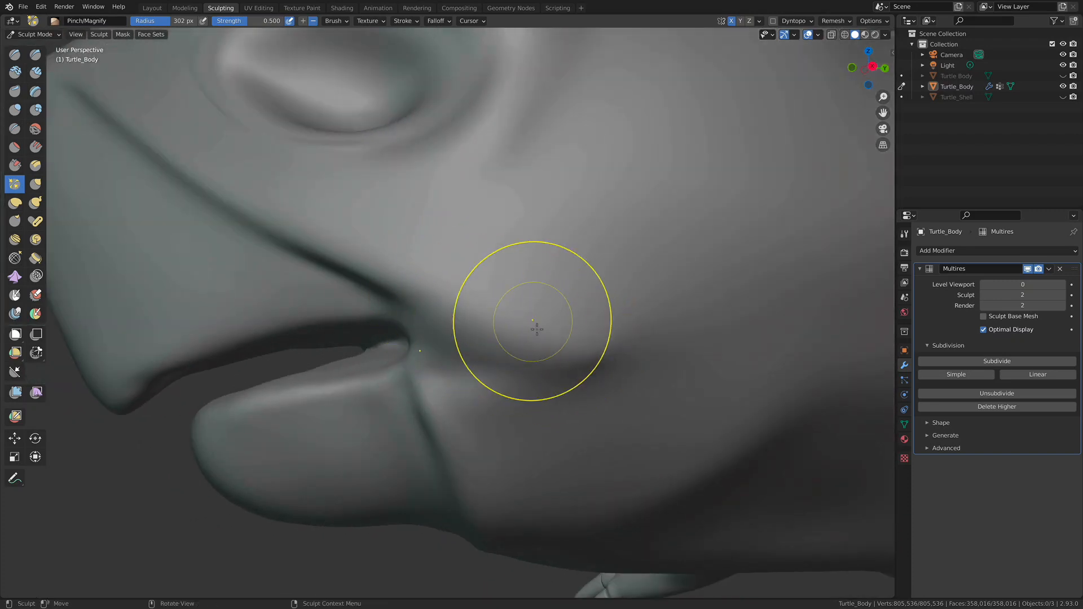
click(817, 35)
click(756, 214)
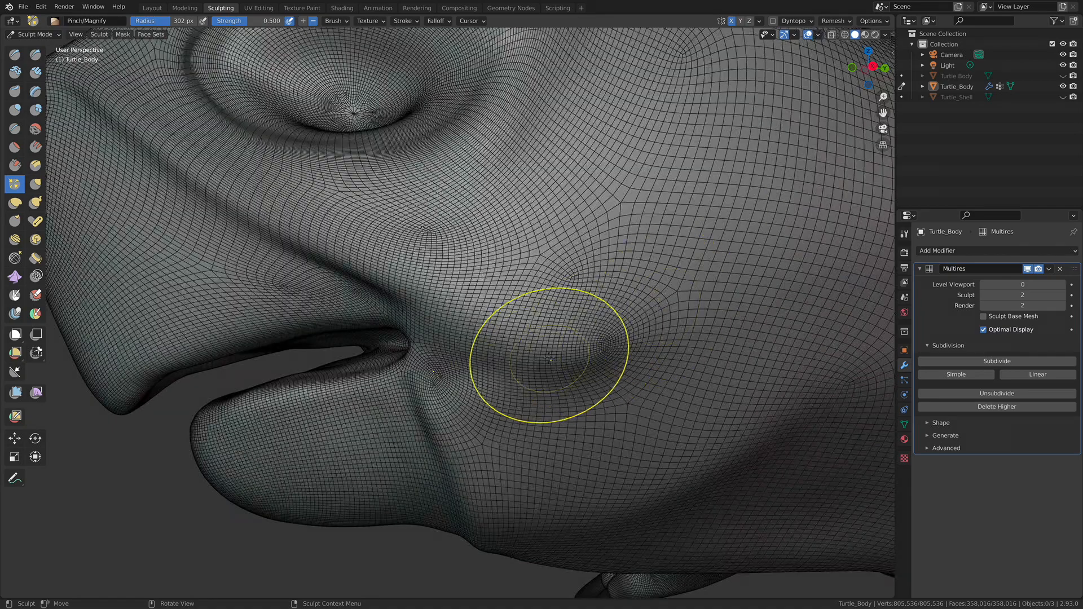
middle_drag(560, 357, 492, 273)
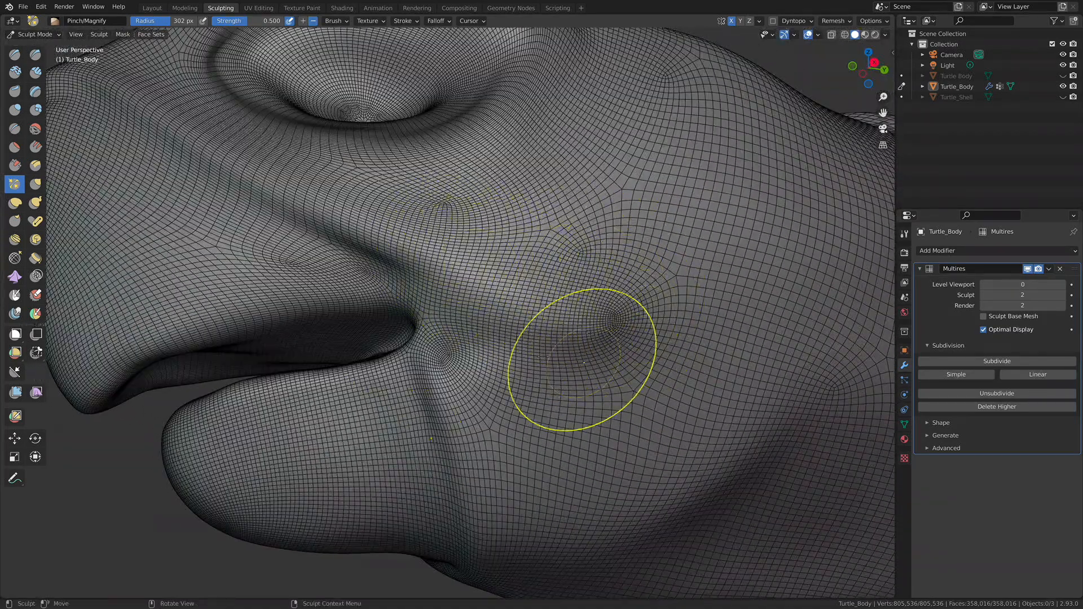
mouse_move(550, 300)
middle_down()
mouse_move(520, 302)
mouse_move(501, 269)
middle_up()
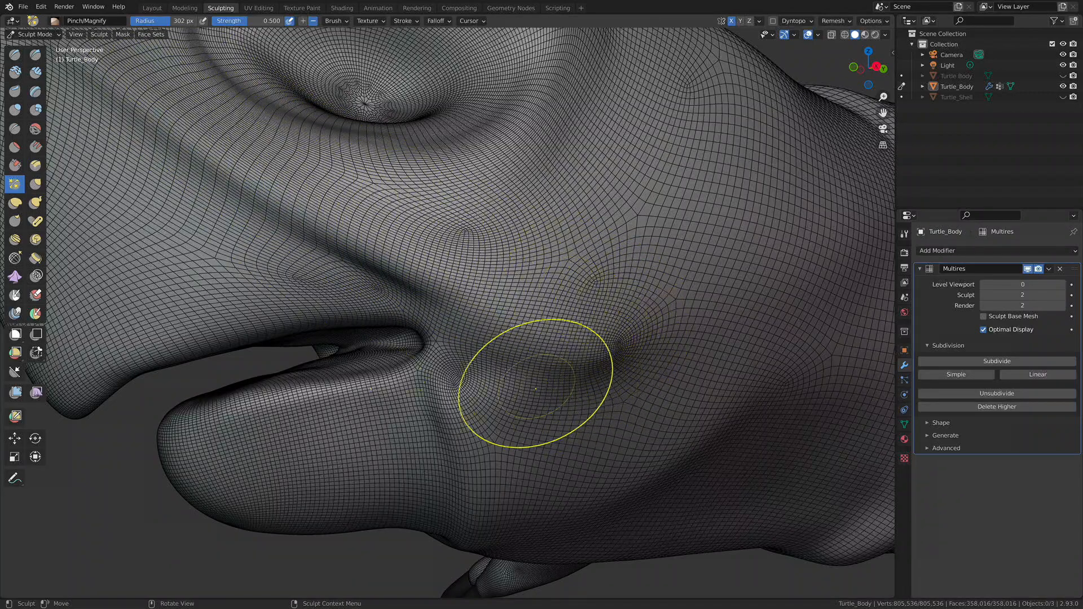
middle_drag(460, 273, 486, 278)
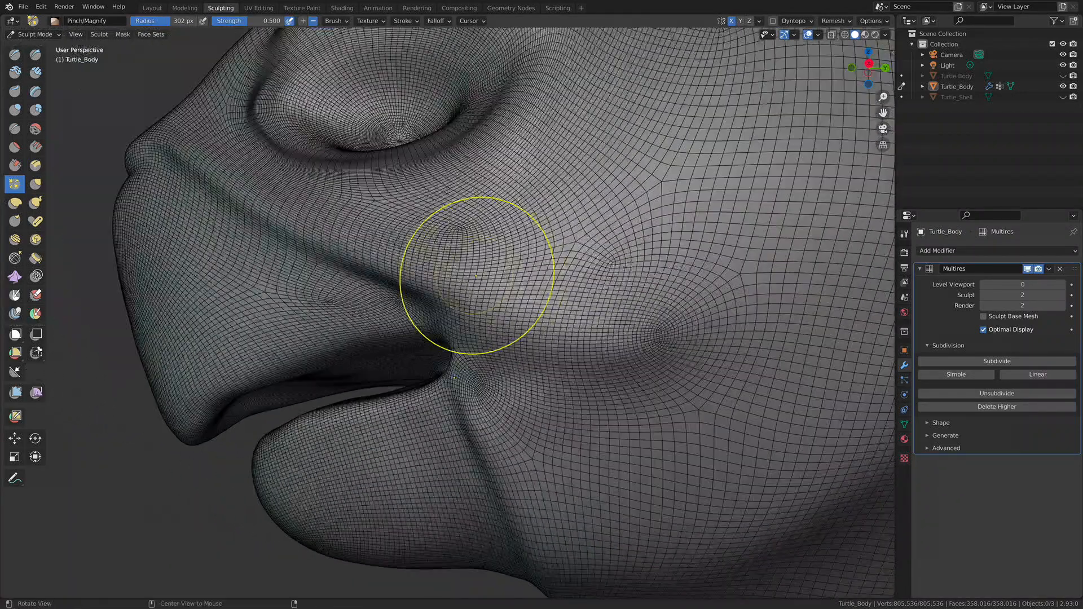
middle_drag(197, 135, 527, 306)
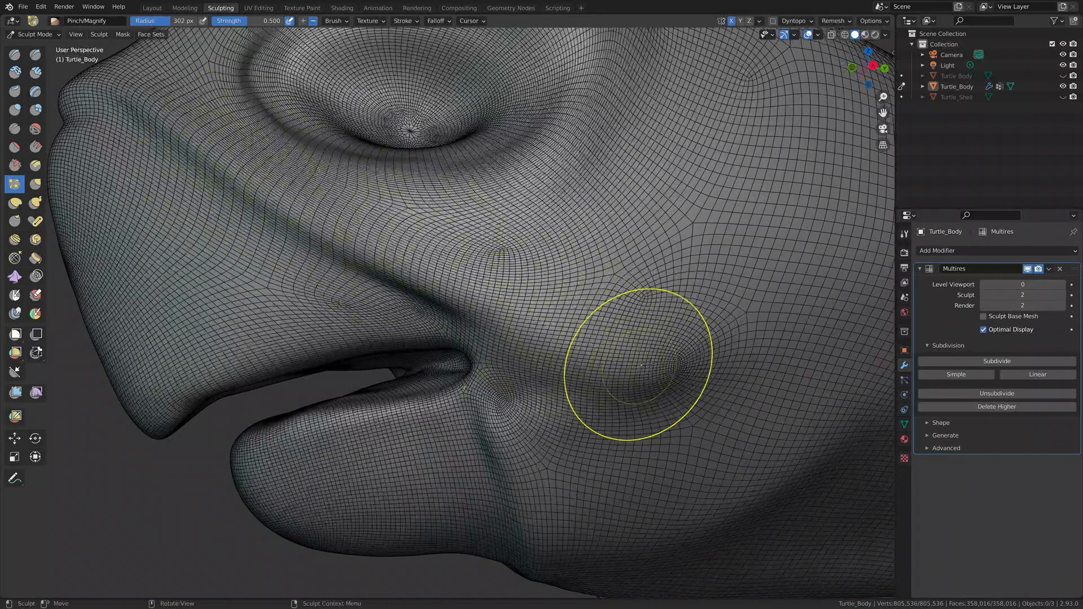
mouse_move(664, 338)
middle_down()
mouse_move(682, 358)
mouse_move(703, 171)
middle_up()
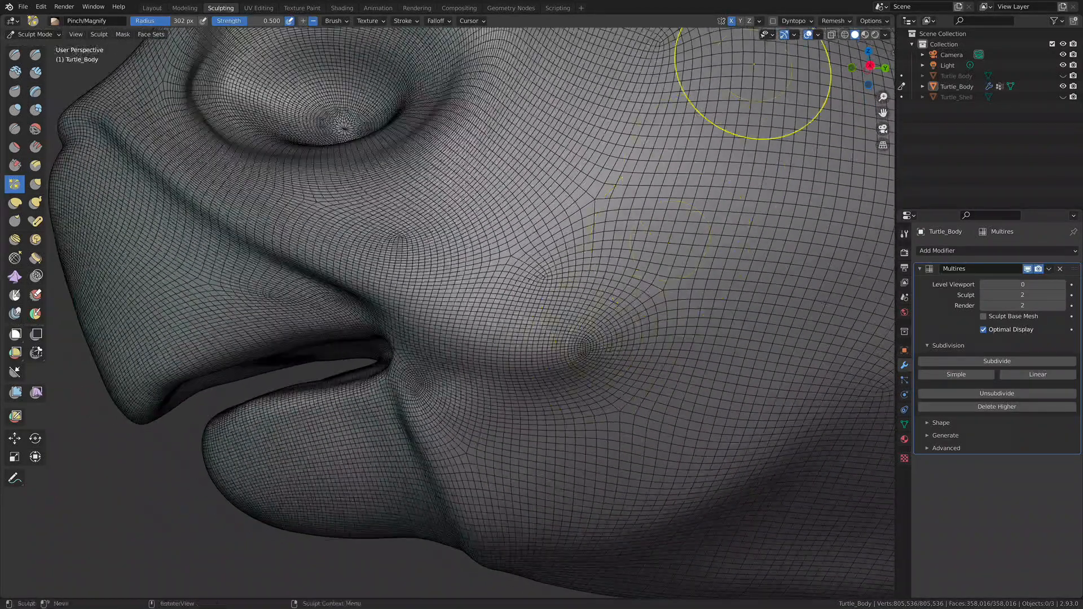
click(818, 35)
click(752, 213)
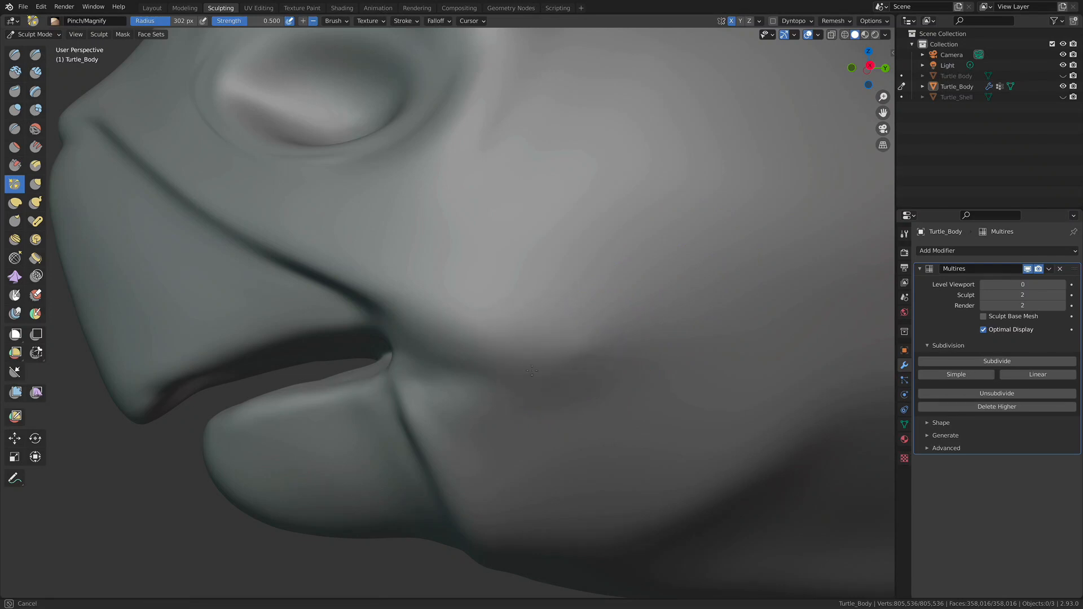
Set up the Draw Sharp brush with a 150 px radius and stabilized strokes for the crease between nose and mouth corner.
middle_drag(600, 347, 633, 315)
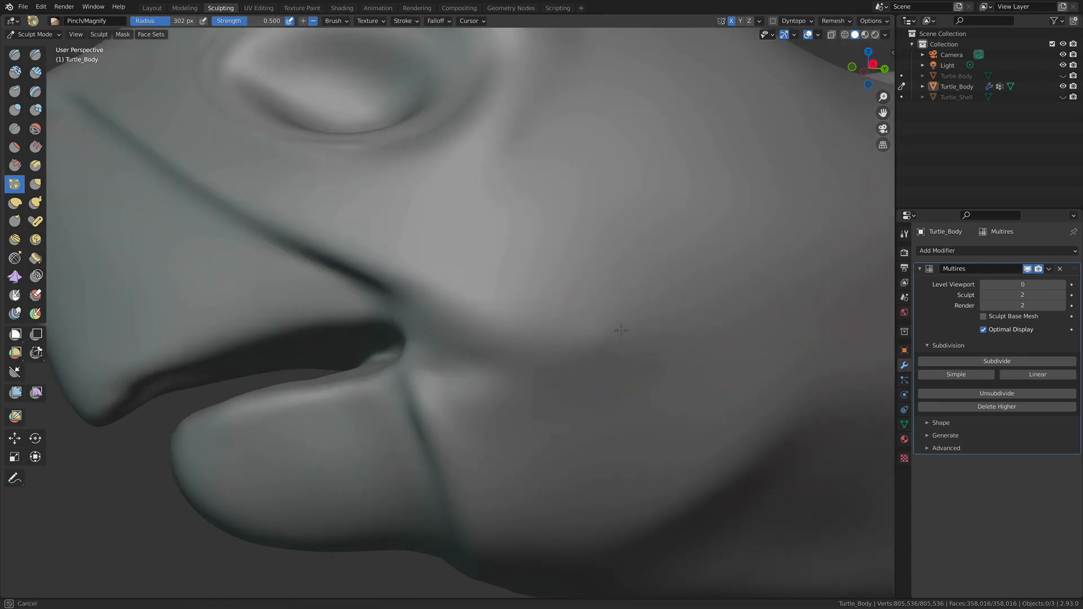
middle_drag(628, 339, 523, 302)
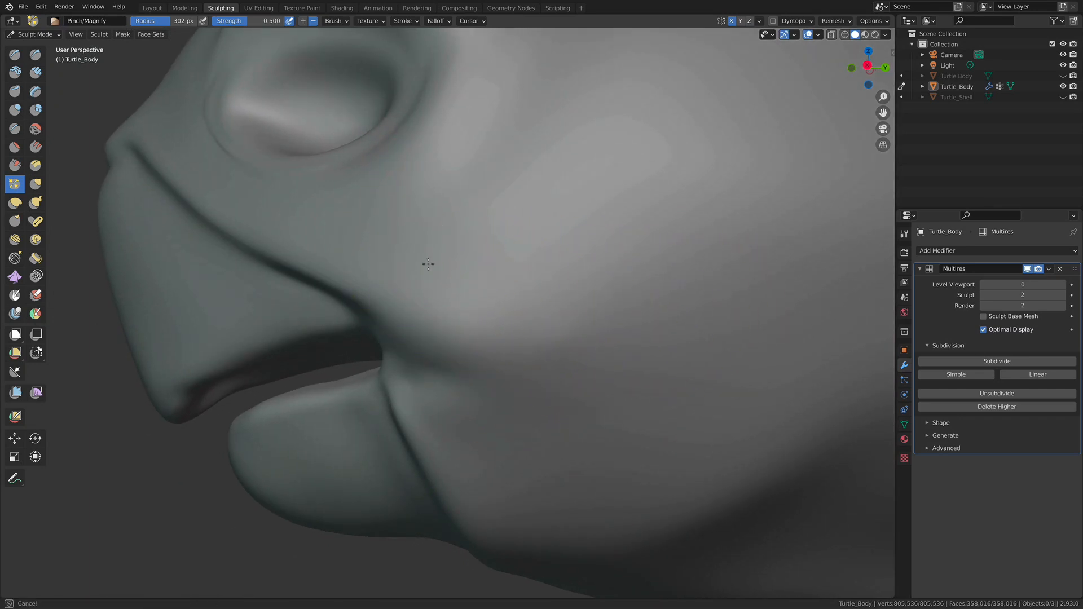
mouse_move(696, 299)
middle_down()
mouse_move(580, 285)
mouse_move(570, 259)
mouse_move(575, 300)
mouse_move(658, 320)
mouse_move(648, 342)
mouse_move(496, 242)
mouse_move(510, 286)
mouse_move(497, 338)
mouse_move(564, 316)
mouse_move(333, 278)
middle_up()
mouse_move(551, 370)
middle_down()
mouse_move(486, 329)
mouse_move(496, 213)
middle_up()
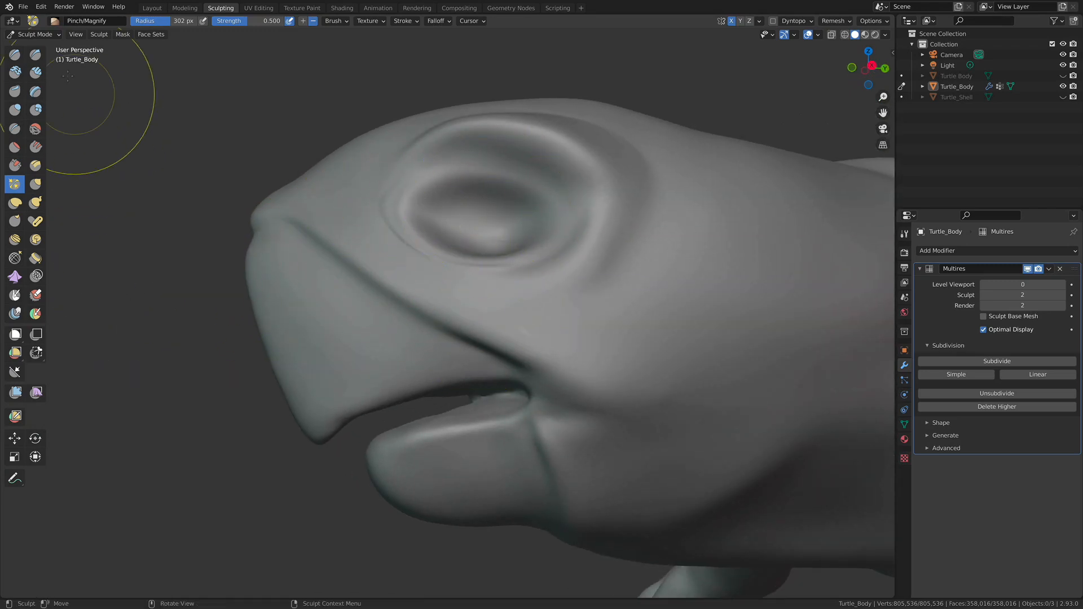
mouse_move(398, 263)
middle_down()
mouse_move(432, 239)
mouse_move(321, 254)
middle_up()
mouse_move(357, 246)
mouse_down()
mouse_move(429, 285)
mouse_move(508, 369)
mouse_up()
middle_drag(508, 369, 370, 262)
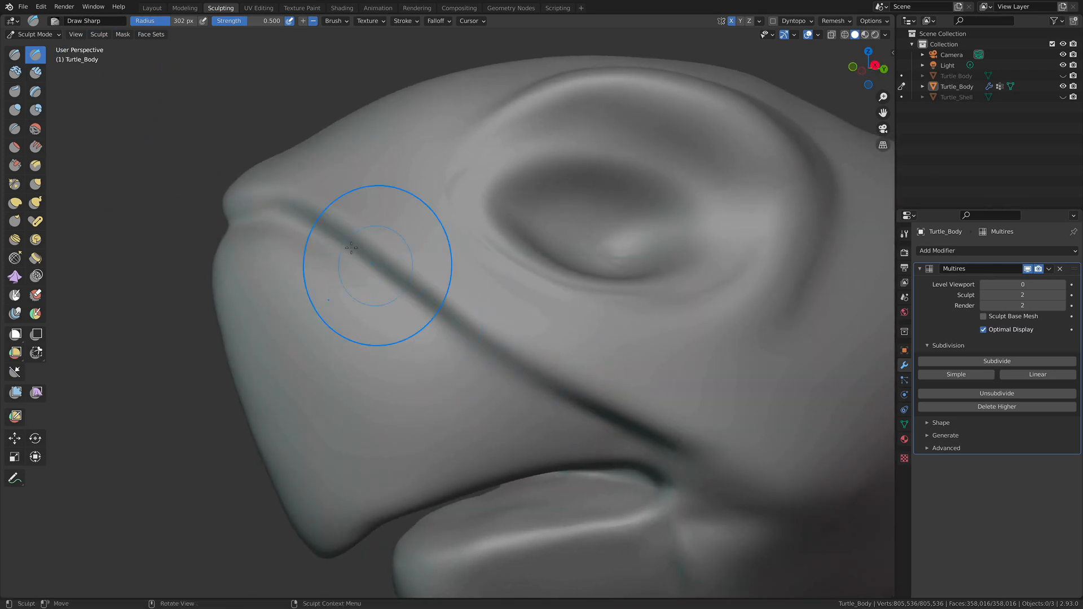
middle_drag(306, 221, 286, 235)
key(f)
click(249, 237)
click(411, 21)
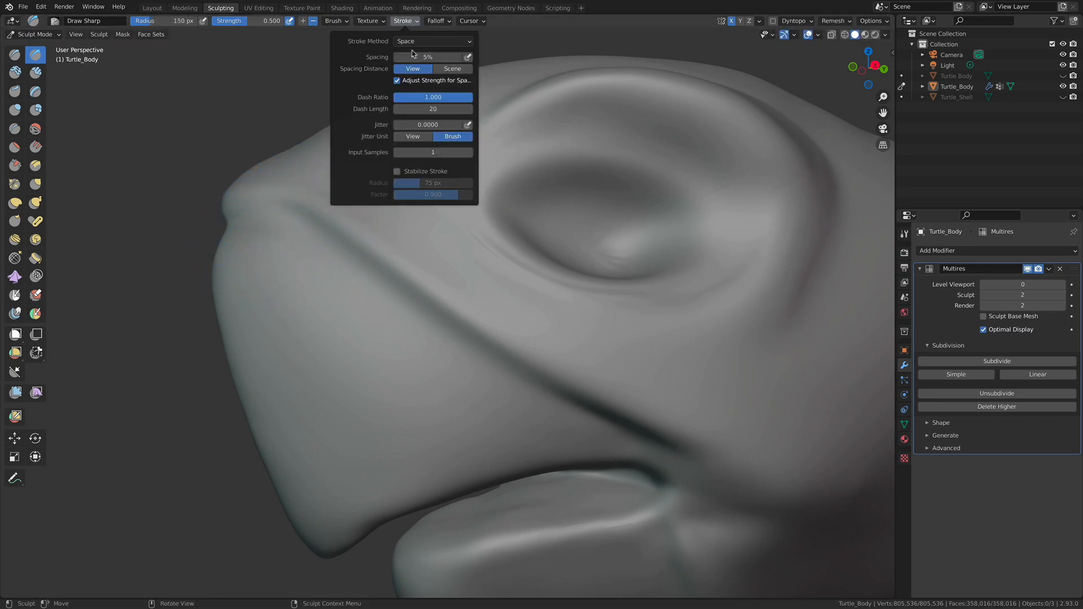
Sharpen and deepen the crease from the nose tip to the mouth corner with the Draw Sharp brush.
middle_drag(326, 253, 326, 257)
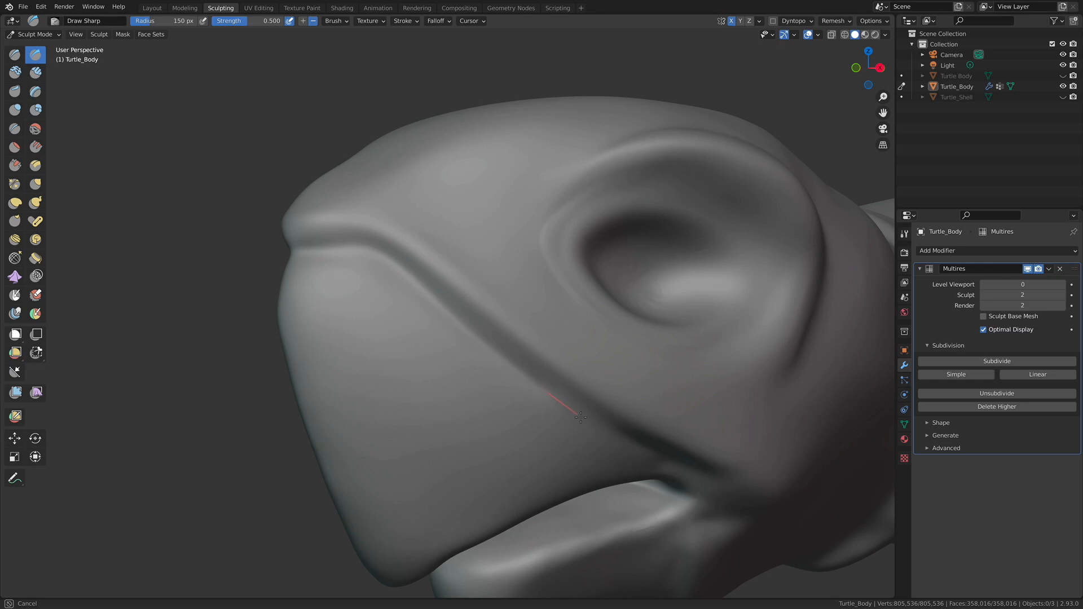
middle_drag(730, 475, 682, 422)
alt+drag(682, 422, 601, 400)
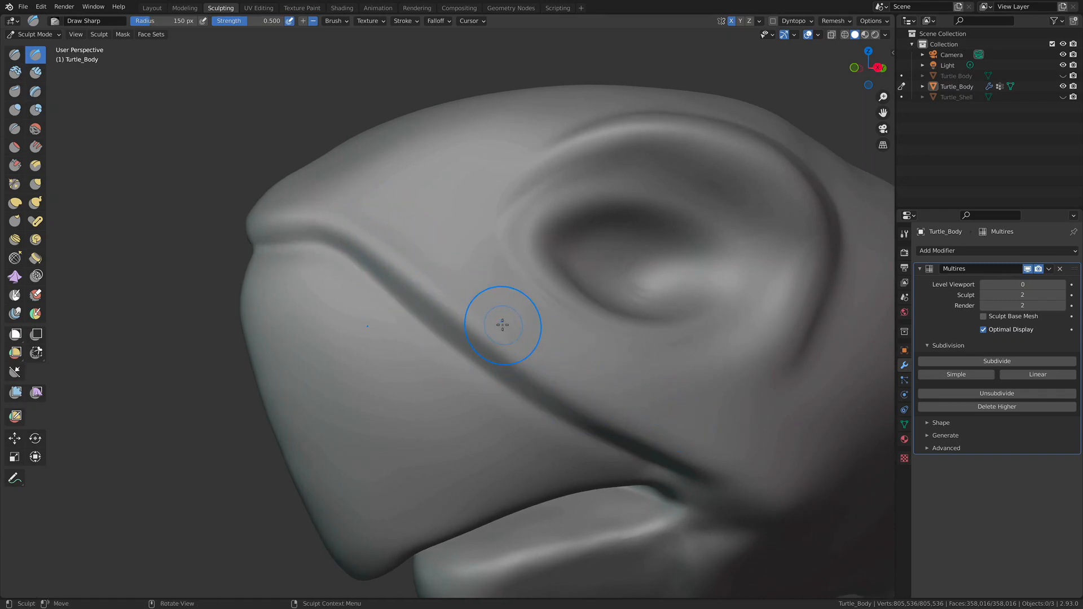
middle_drag(441, 363, 430, 346)
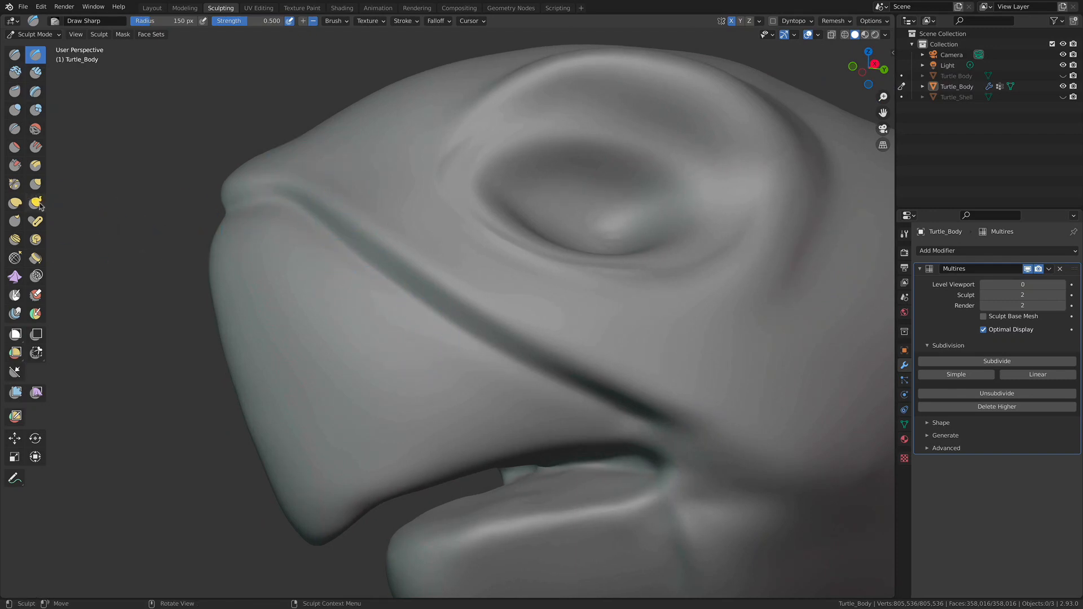
Reshape the fold along the beak crease and mouth corner with the Snake Hook brush at 306 px radius.
click(40, 207)
mouse_move(394, 268)
middle_down()
mouse_move(414, 276)
mouse_move(373, 259)
middle_up()
key(ctrl+z)
drag(371, 265, 376, 277)
key(f)
click(435, 275)
mouse_move(453, 317)
mouse_down()
mouse_move(449, 329)
mouse_move(454, 316)
mouse_move(463, 330)
mouse_up()
mouse_move(609, 411)
mouse_down()
mouse_move(606, 419)
mouse_move(552, 375)
mouse_move(490, 353)
mouse_up()
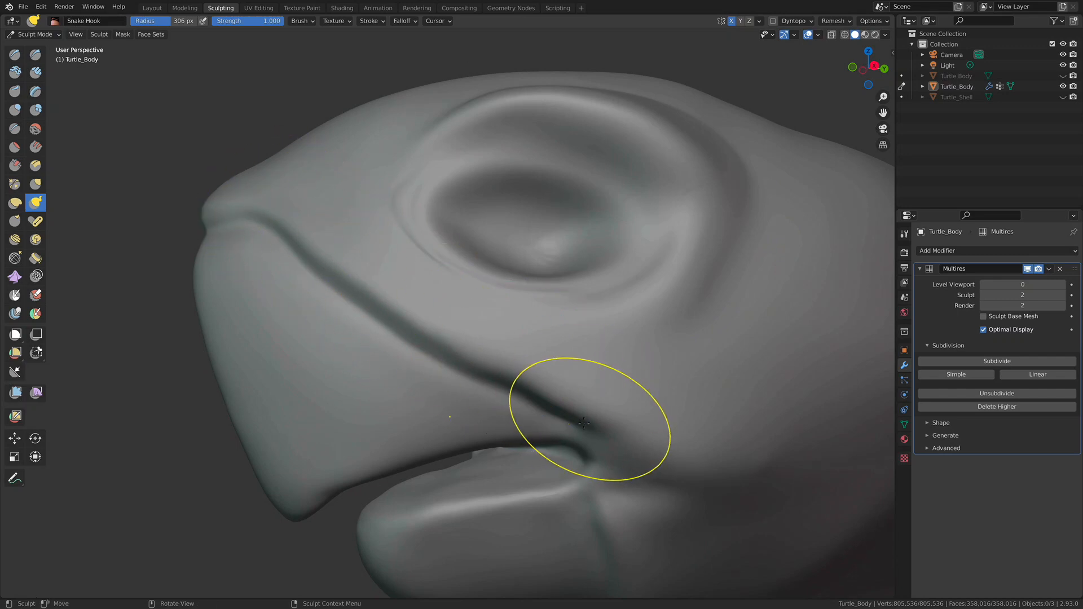
drag(581, 416, 583, 409)
Examine the head's brow, beak and cheek folds from the front, above and the side.
mouse_move(349, 307)
alt+mouse_down()
mouse_move(370, 283)
mouse_move(399, 326)
alt+mouse_up()
alt+drag(340, 280, 386, 329)
mouse_move(513, 393)
alt+mouse_down()
mouse_move(496, 376)
mouse_move(539, 355)
alt+mouse_up()
drag(531, 270, 534, 290)
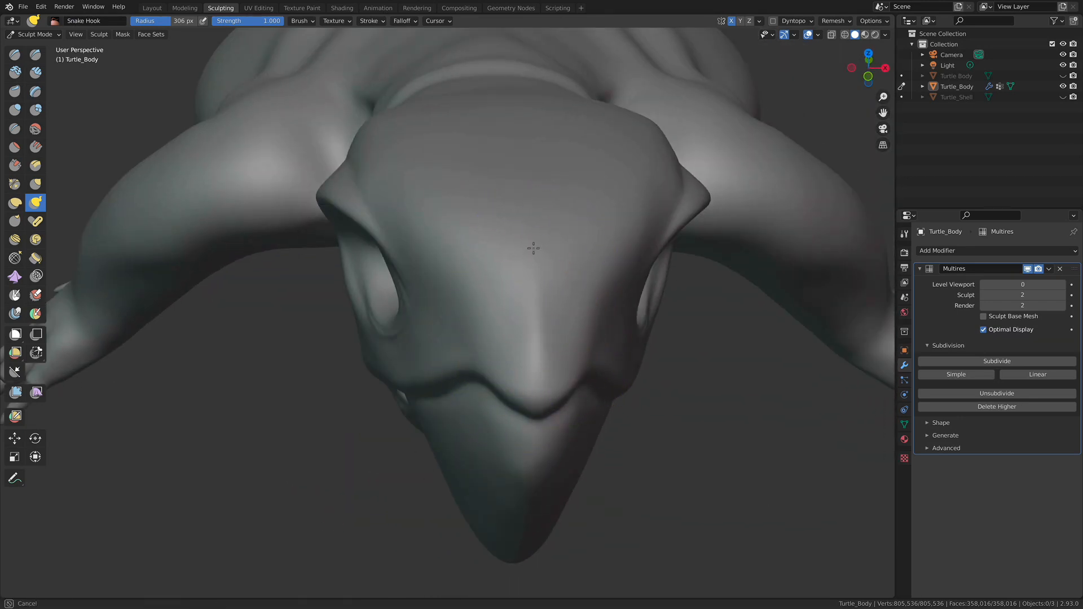
mouse_move(563, 304)
alt+mouse_down()
mouse_move(532, 310)
mouse_move(504, 422)
alt+mouse_up()
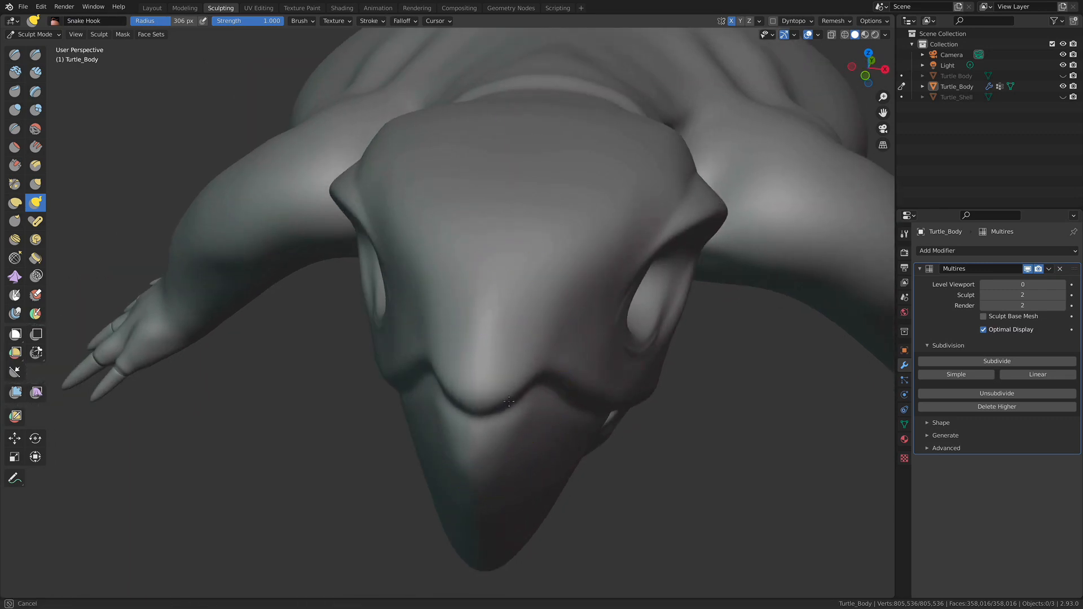
alt+drag(510, 401, 314, 321)
mouse_move(479, 316)
alt+mouse_down()
mouse_move(437, 257)
mouse_move(496, 266)
mouse_move(466, 235)
mouse_move(526, 273)
mouse_move(509, 309)
mouse_move(472, 293)
mouse_move(506, 235)
alt+mouse_up()
mouse_move(541, 267)
alt+mouse_down()
mouse_move(528, 322)
mouse_move(493, 322)
mouse_move(556, 308)
alt+mouse_up()
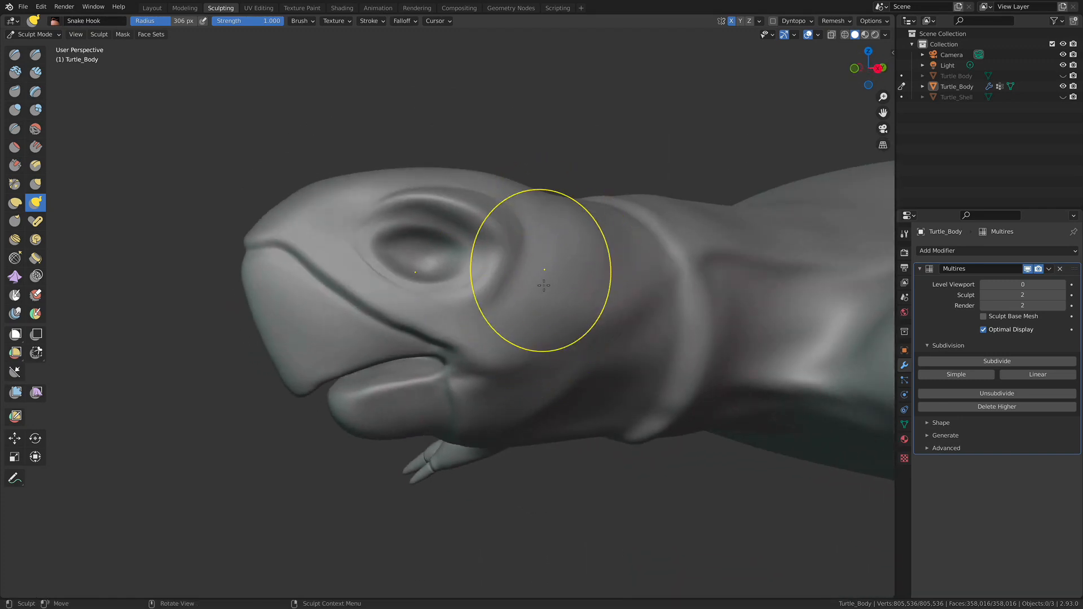
mouse_move(484, 252)
alt+mouse_down()
mouse_move(532, 338)
mouse_move(512, 302)
mouse_move(682, 387)
mouse_move(701, 310)
mouse_move(536, 314)
mouse_move(582, 296)
alt+mouse_up()
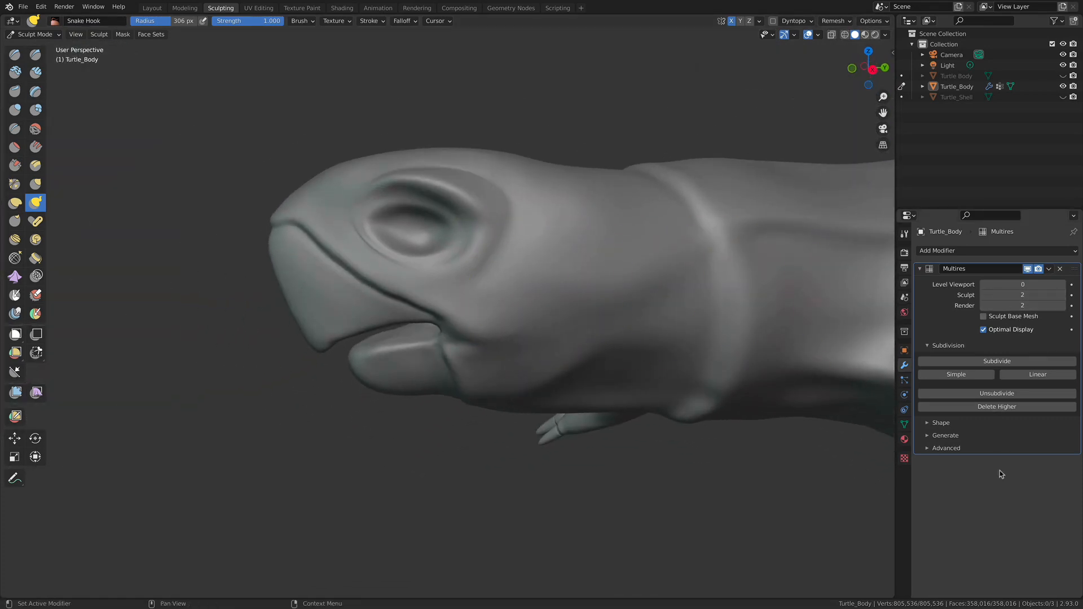
mouse_move(471, 265)
alt+mouse_down()
mouse_move(552, 292)
mouse_move(602, 280)
mouse_move(576, 286)
alt+mouse_up()
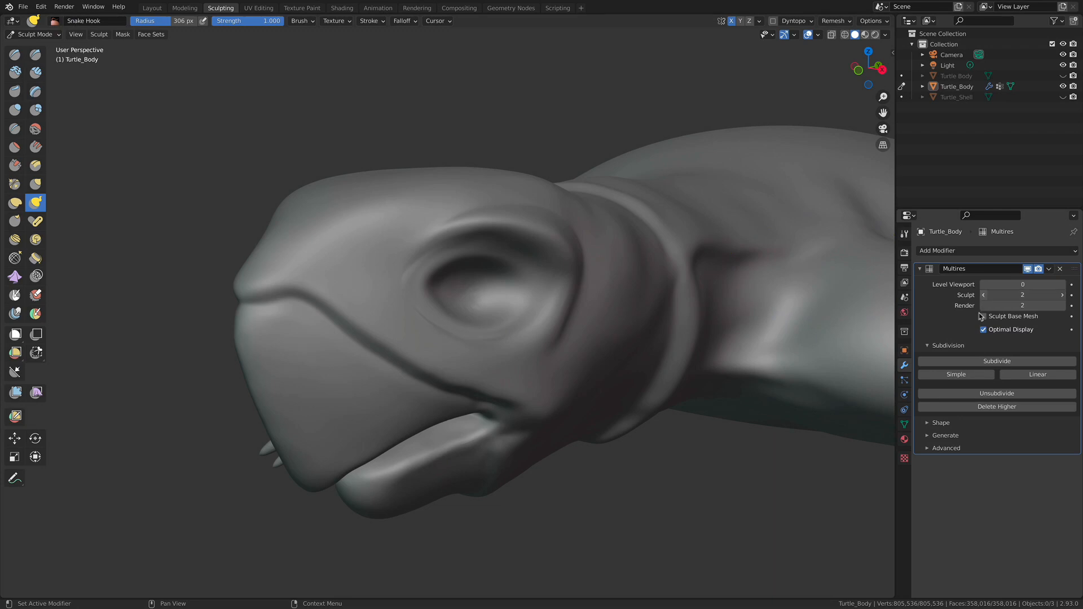
Compare the brow and eyelid shape between multires sculpt levels 0 and 2, viewing the head from above and the front.
click(983, 295)
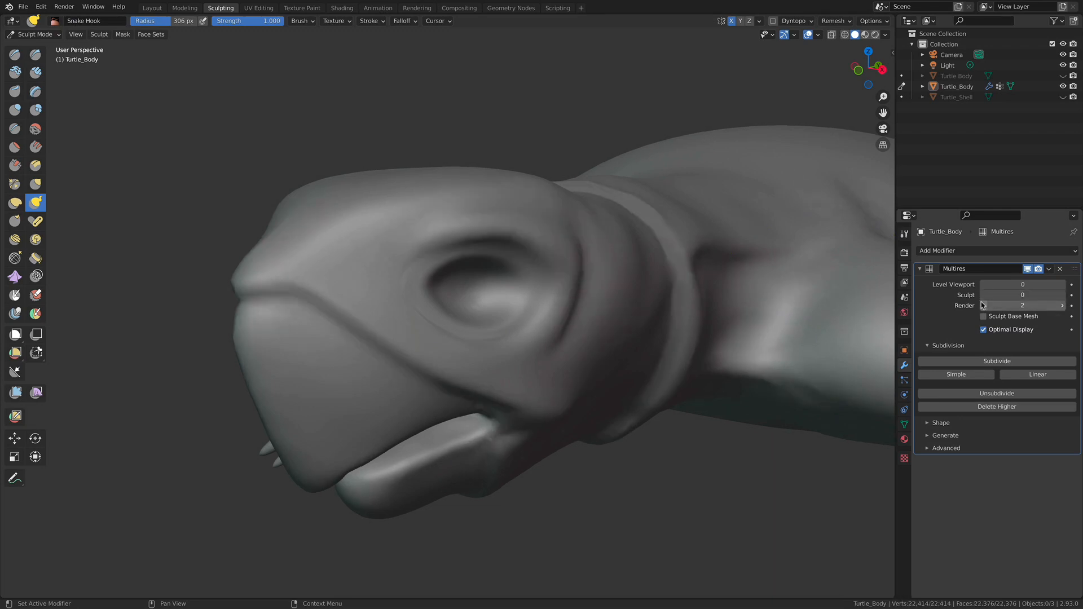
alt+drag(835, 330, 616, 338)
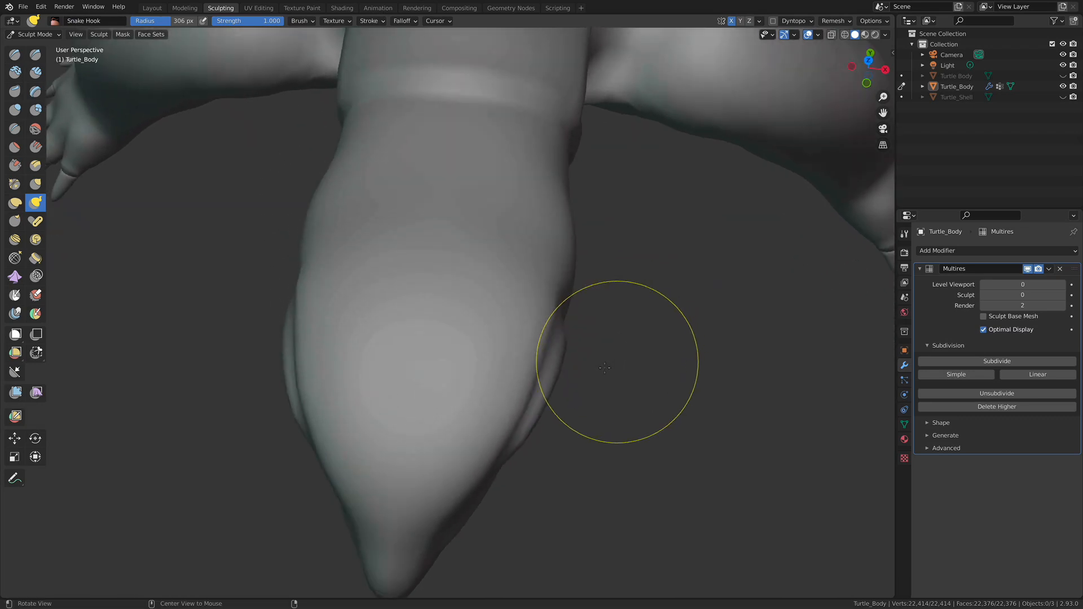
alt+drag(780, 310, 573, 327)
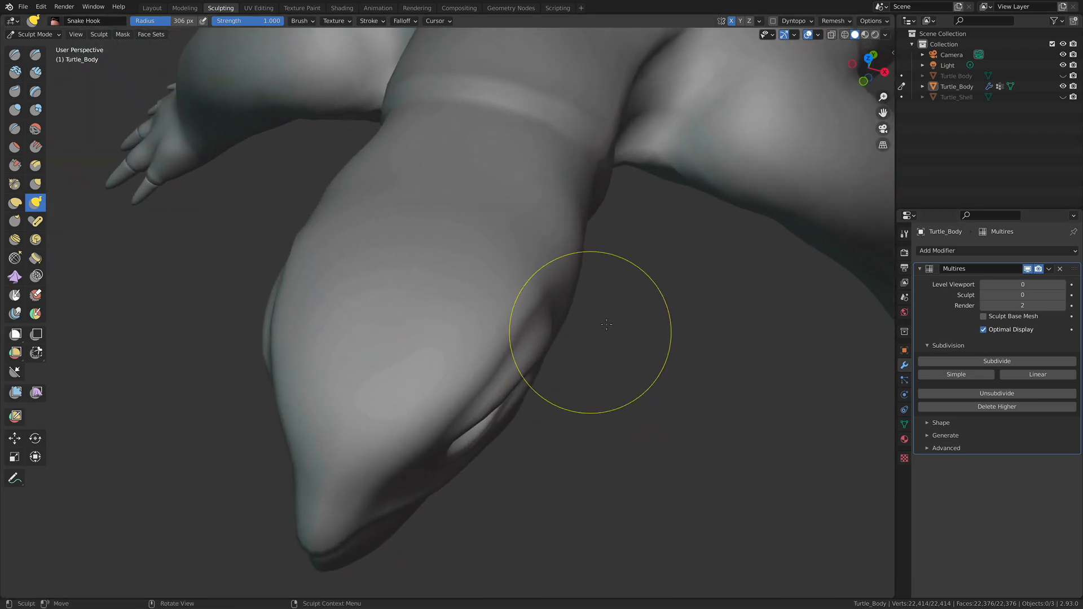
click(1062, 296)
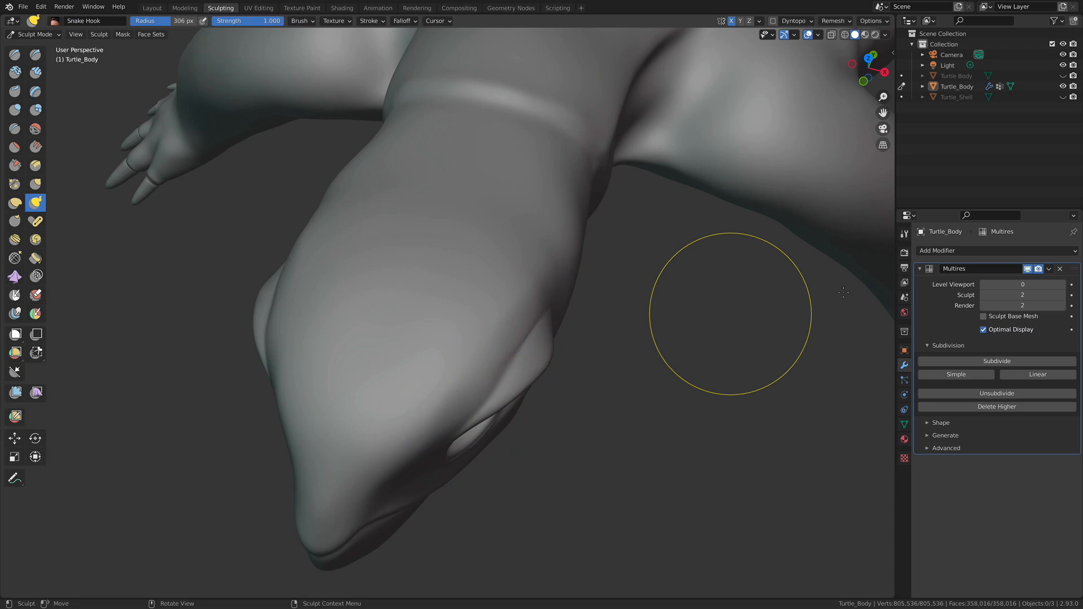
click(983, 296)
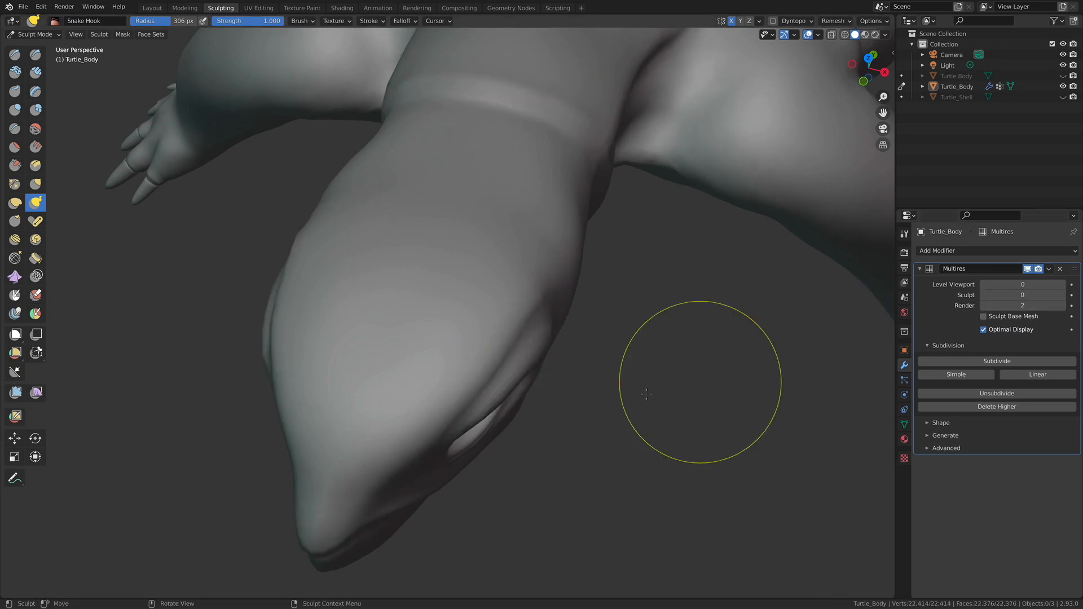
mouse_move(599, 405)
middle_down()
mouse_move(564, 344)
mouse_move(508, 373)
mouse_move(452, 432)
middle_up()
mouse_move(515, 394)
middle_down()
mouse_move(494, 373)
mouse_move(472, 392)
mouse_move(409, 308)
mouse_move(530, 302)
mouse_move(584, 198)
mouse_move(564, 181)
mouse_move(587, 188)
mouse_move(575, 187)
middle_up()
scroll(533, 302, up, 3)
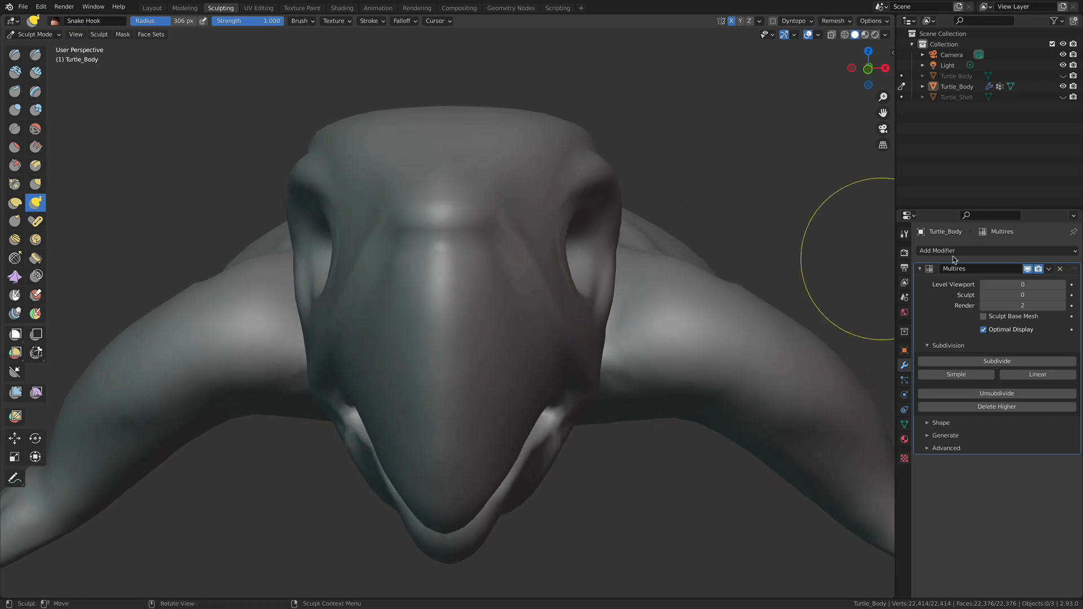
Compare the face at multires sculpt levels 1 and 0, checking the brow from the side and above.
click(1063, 295)
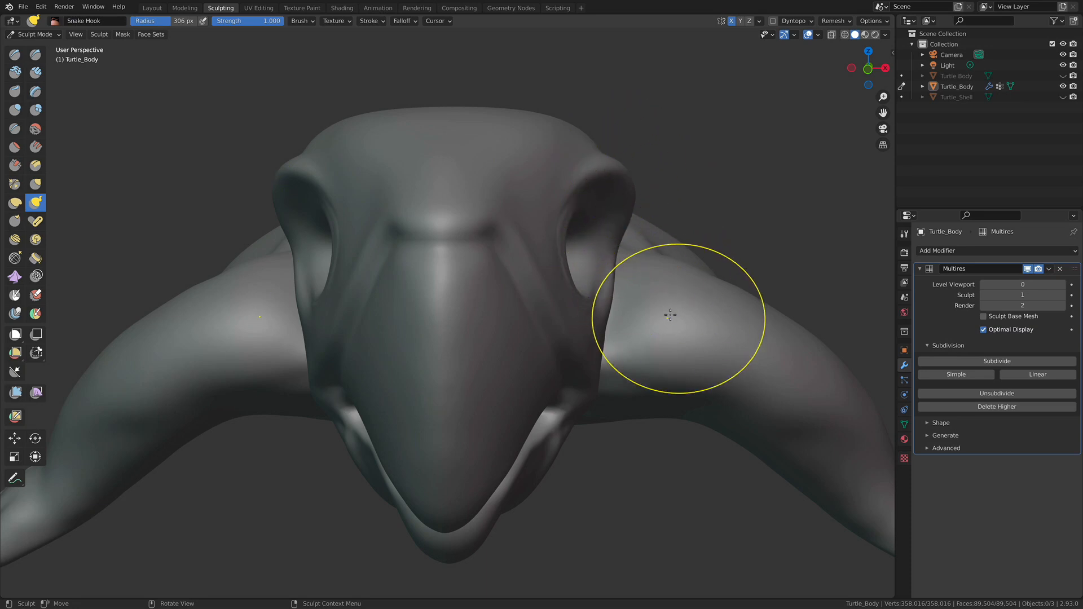
mouse_move(713, 218)
middle_down()
mouse_move(636, 238)
mouse_move(660, 241)
middle_up()
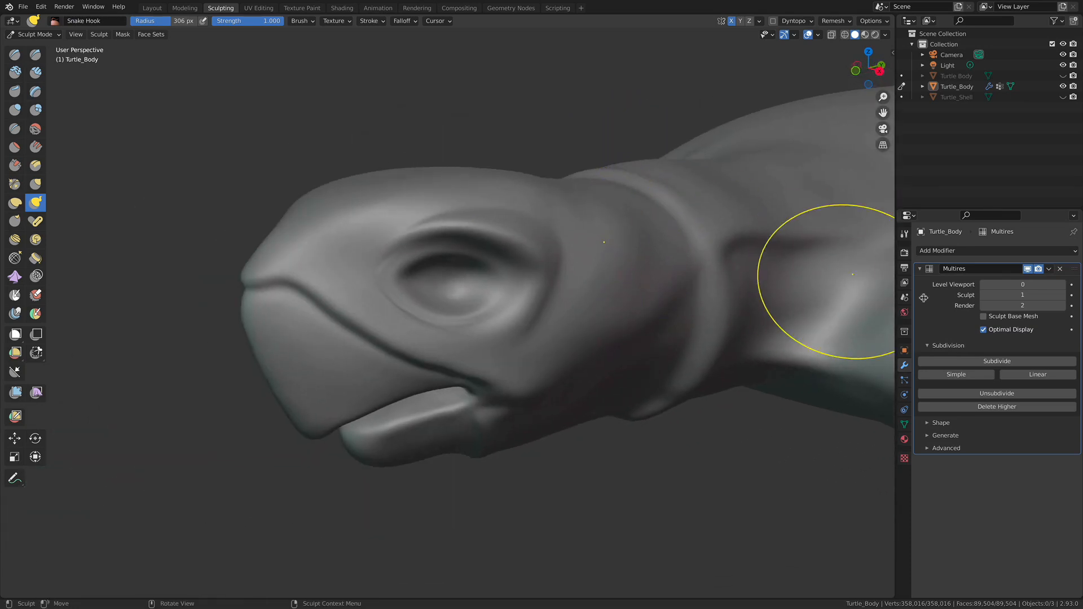
click(983, 295)
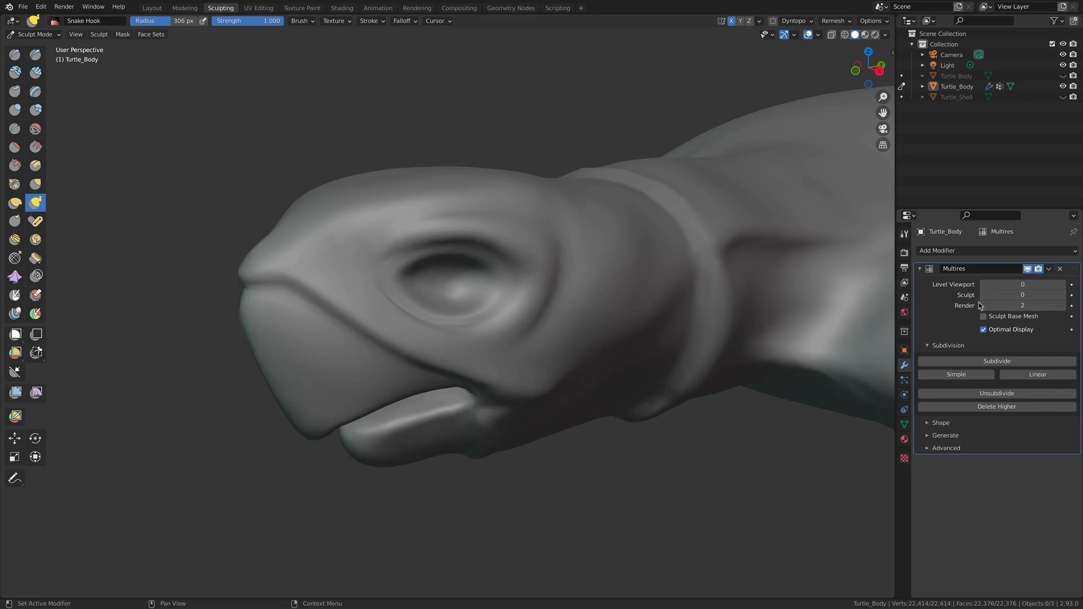
middle_drag(624, 319, 669, 387)
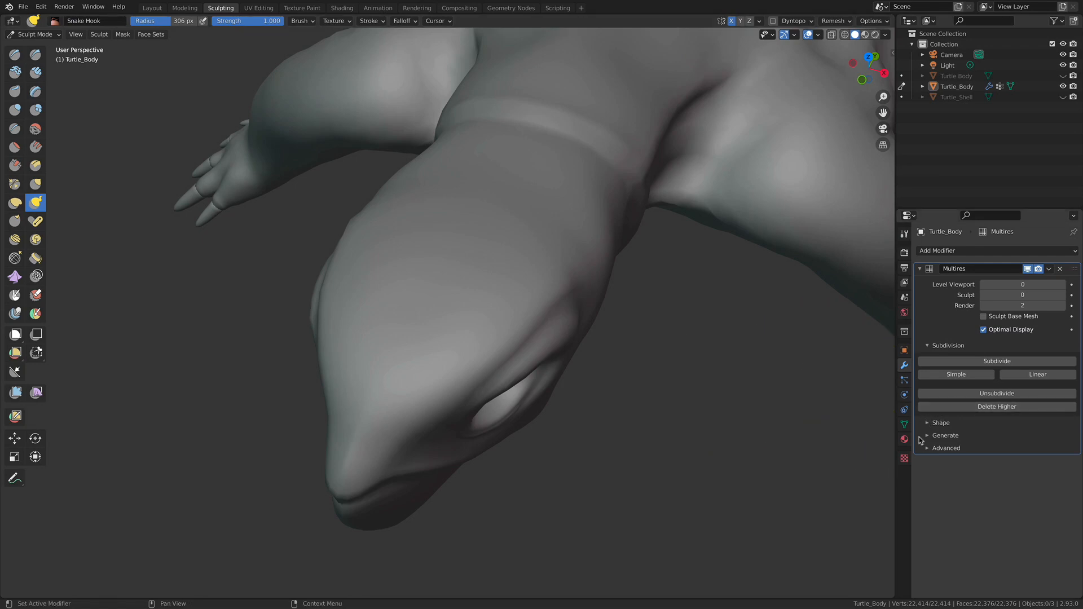
Raise the multires sculpt level to 2 and use Apply Base to conform the base mesh to the sculpted detail.
click(930, 423)
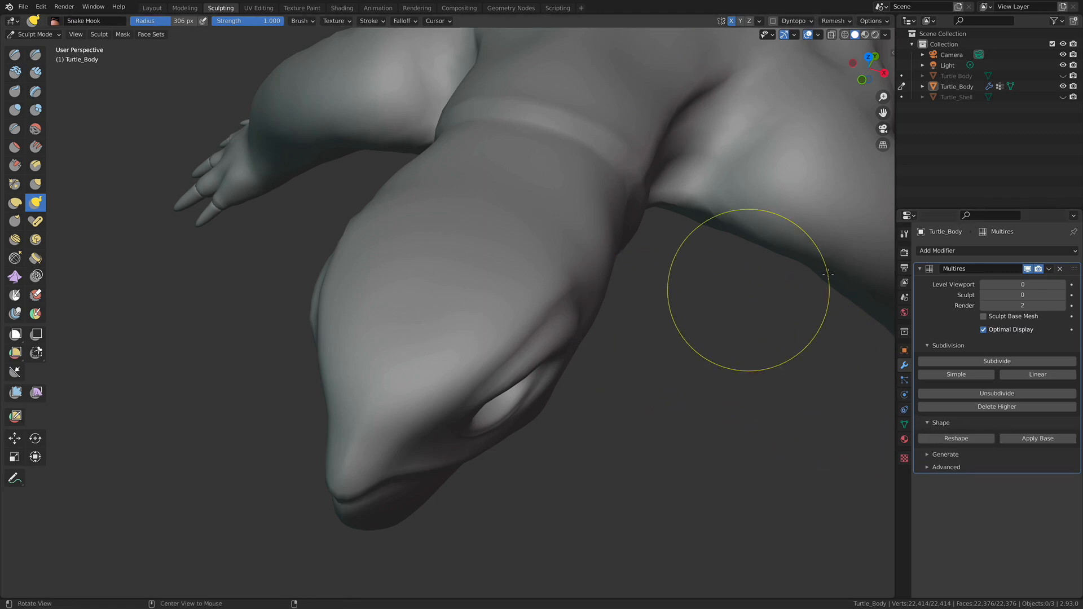
click(1062, 295)
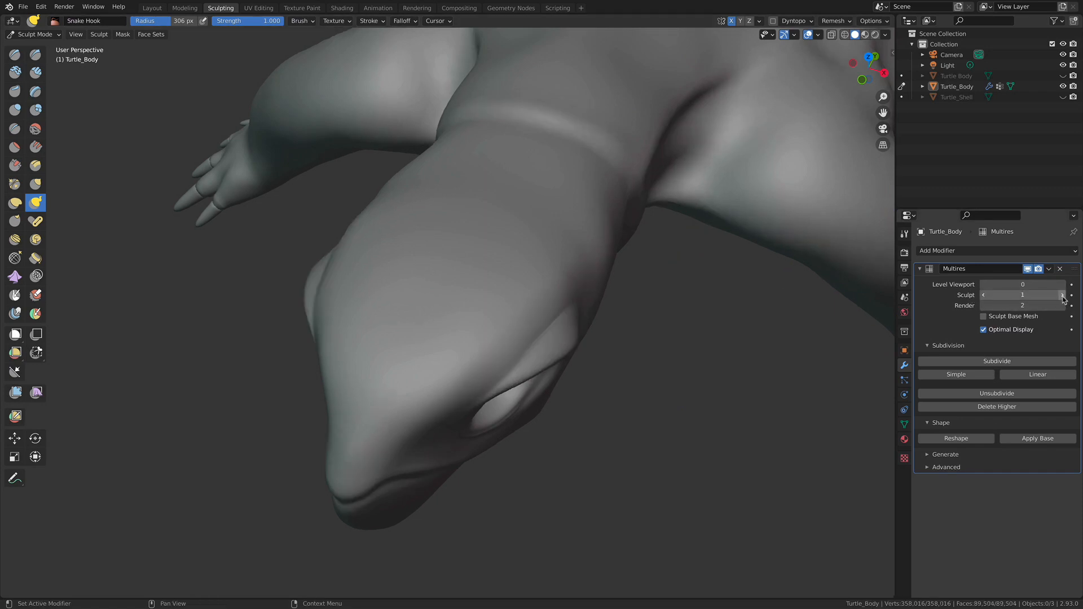
mouse_move(655, 409)
middle_down()
mouse_move(646, 385)
mouse_move(683, 355)
mouse_move(443, 389)
middle_up()
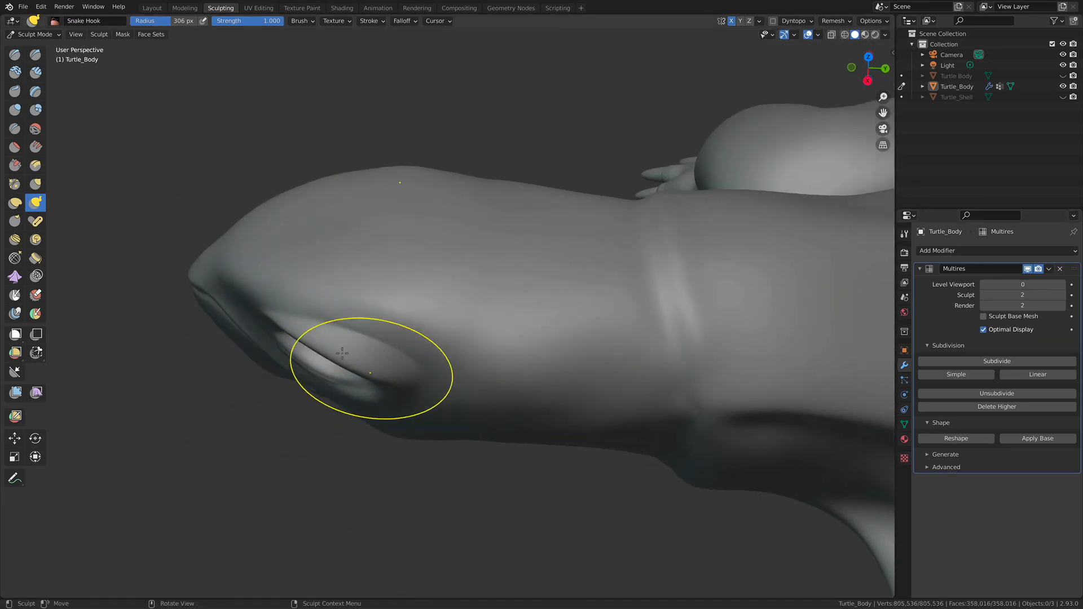
mouse_move(411, 350)
middle_down()
mouse_move(482, 317)
mouse_move(508, 326)
middle_up()
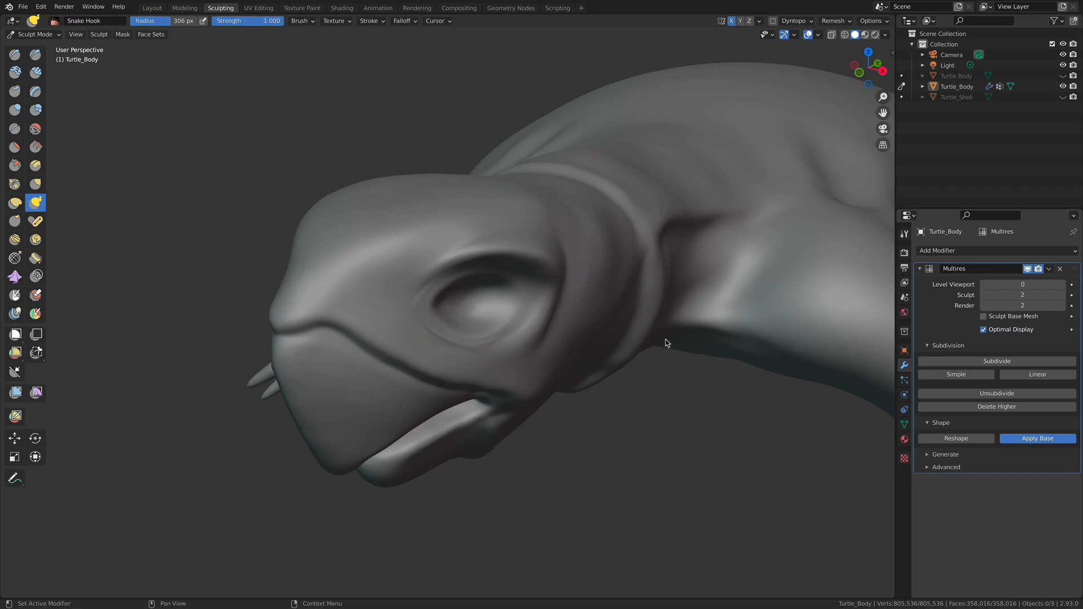
Examine the conformed brow and head at multires sculpt levels 1 and 0.
mouse_move(718, 326)
middle_down()
mouse_move(596, 339)
mouse_move(732, 308)
mouse_move(588, 325)
mouse_move(665, 315)
middle_up()
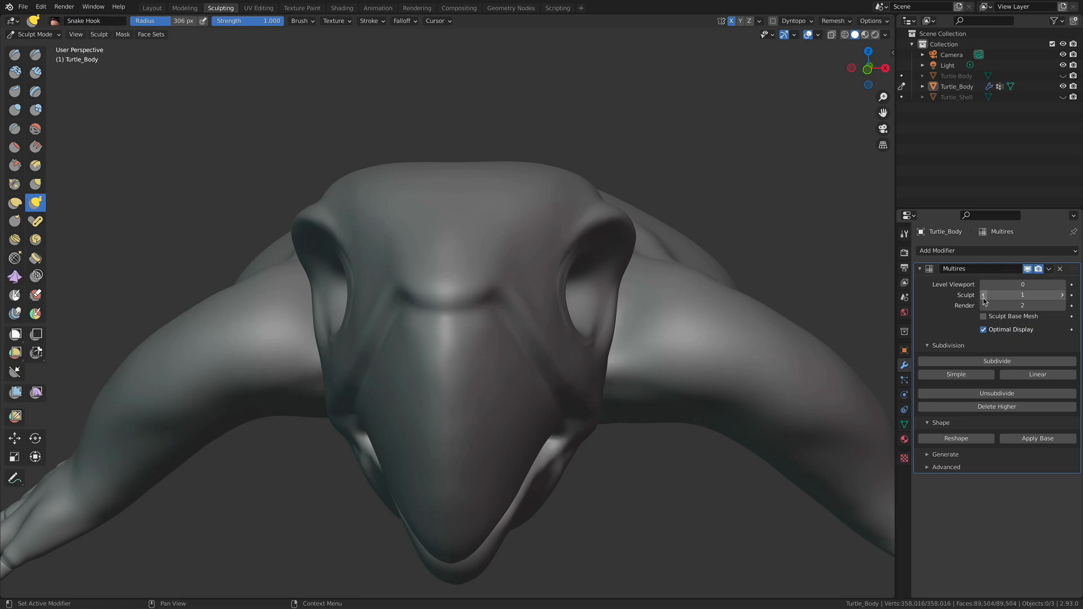
click(984, 295)
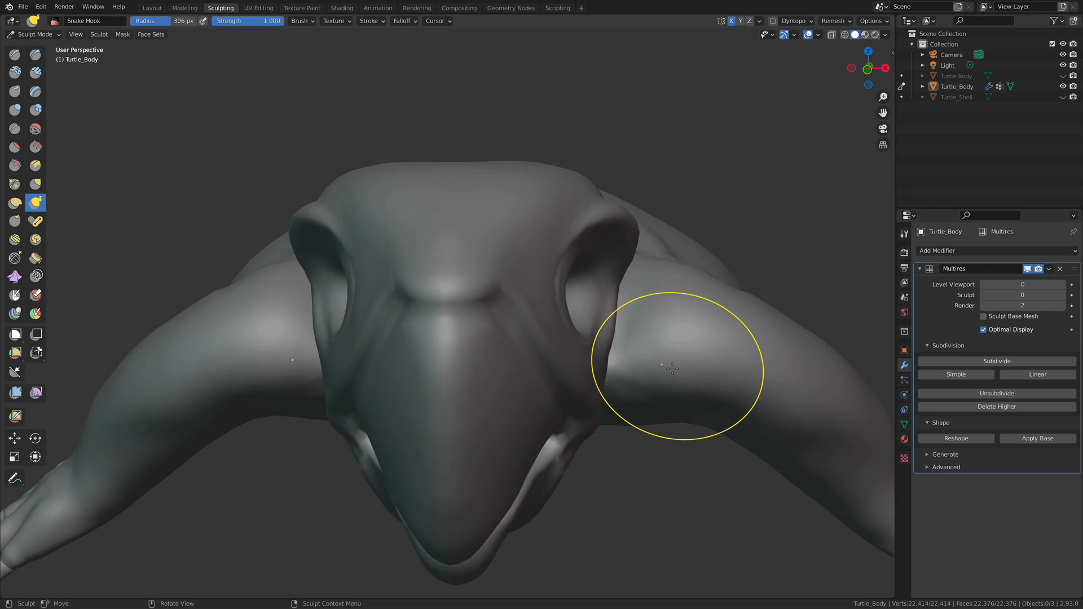
mouse_move(665, 254)
middle_down()
mouse_move(564, 285)
mouse_move(559, 333)
mouse_move(611, 324)
mouse_move(581, 314)
middle_up()
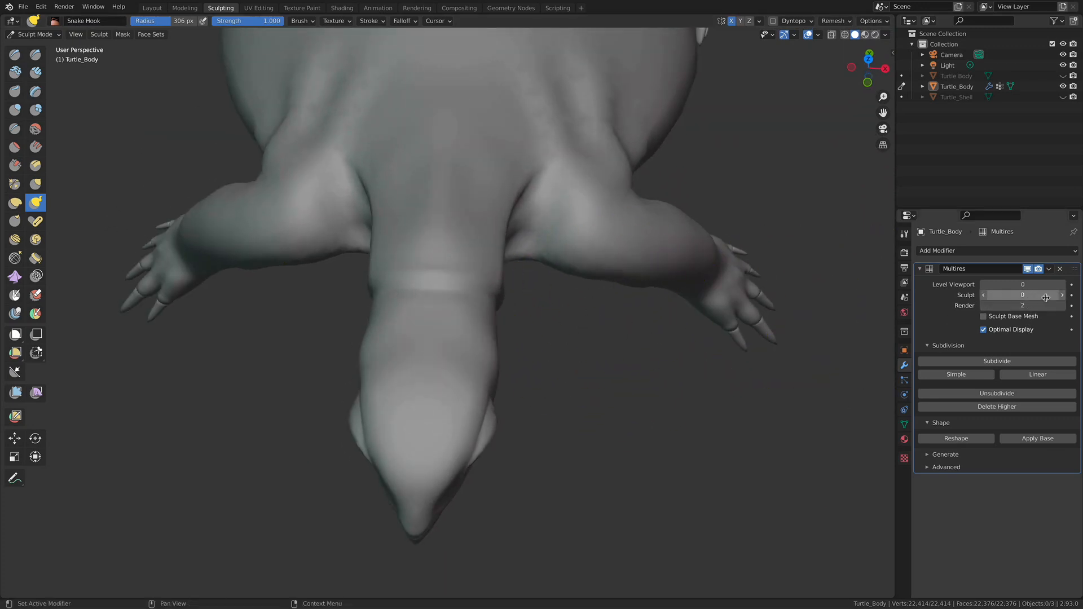
At sculpt level 2, pull a spike from each side of the rear body with Snake Hook and apply it to the base.
click(1063, 295)
key(Page_Up)
middle_drag(701, 363, 639, 324)
middle_drag(447, 237, 499, 399)
mouse_move(607, 423)
mouse_down()
mouse_move(626, 490)
mouse_move(750, 522)
mouse_up()
mouse_move(750, 522)
middle_down()
mouse_move(642, 476)
mouse_move(692, 355)
mouse_move(706, 438)
mouse_move(756, 427)
mouse_move(723, 413)
middle_up()
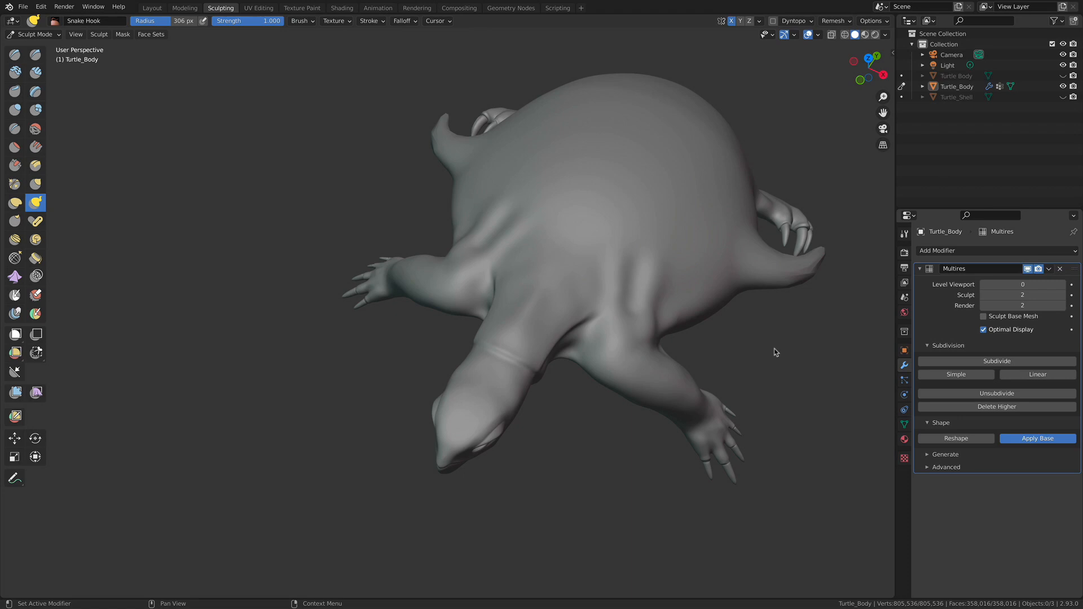
Lower the multires sculpt level to 0 and examine the stretched base mesh at the body's side spikes.
click(982, 295)
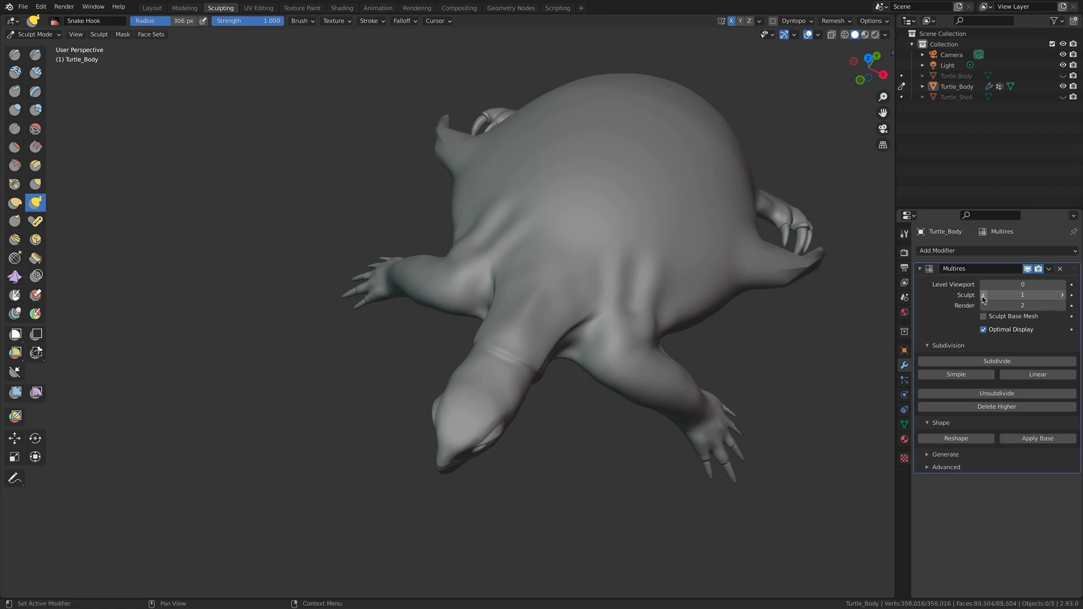
click(982, 295)
mouse_move(778, 326)
middle_down()
mouse_move(592, 285)
mouse_move(564, 295)
mouse_move(733, 336)
middle_up()
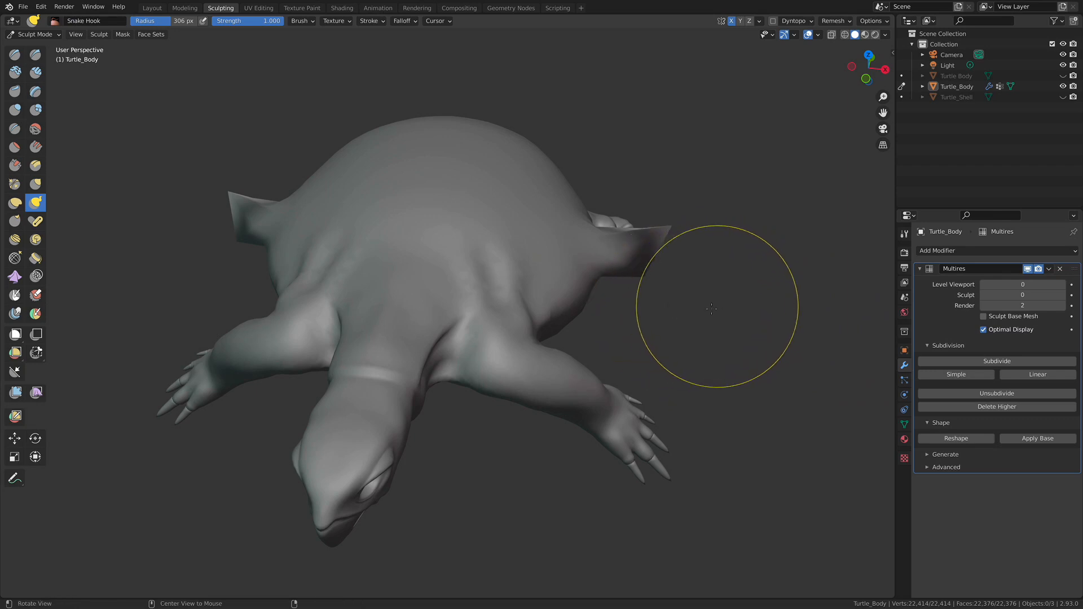
middle_drag(718, 309, 587, 361)
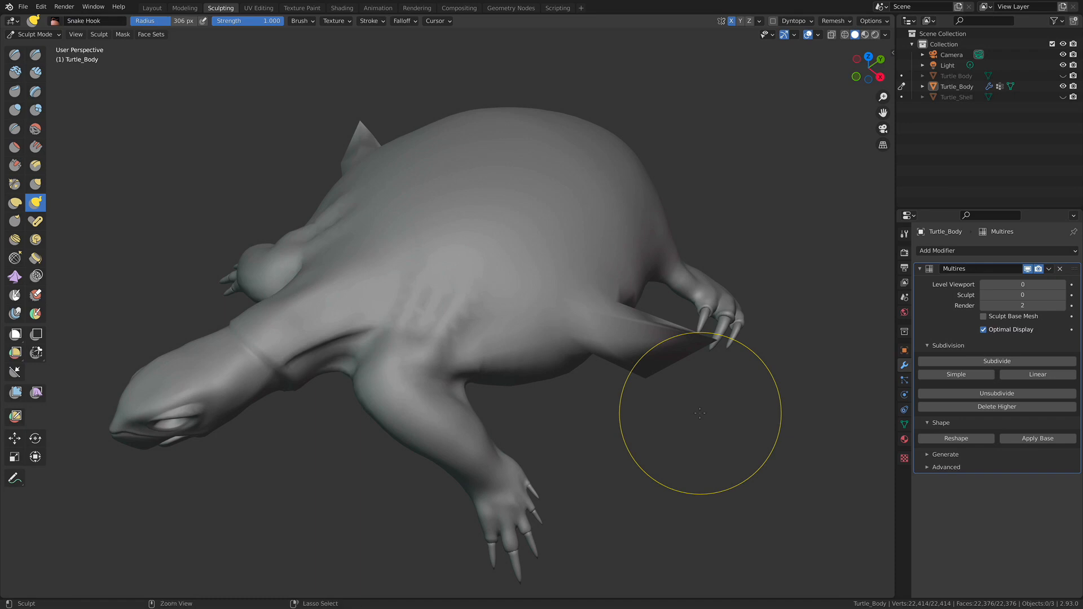
Examine the level 0 base mesh from several angles around the pulled spikes on both sides of the body.
middle_drag(556, 339, 625, 407)
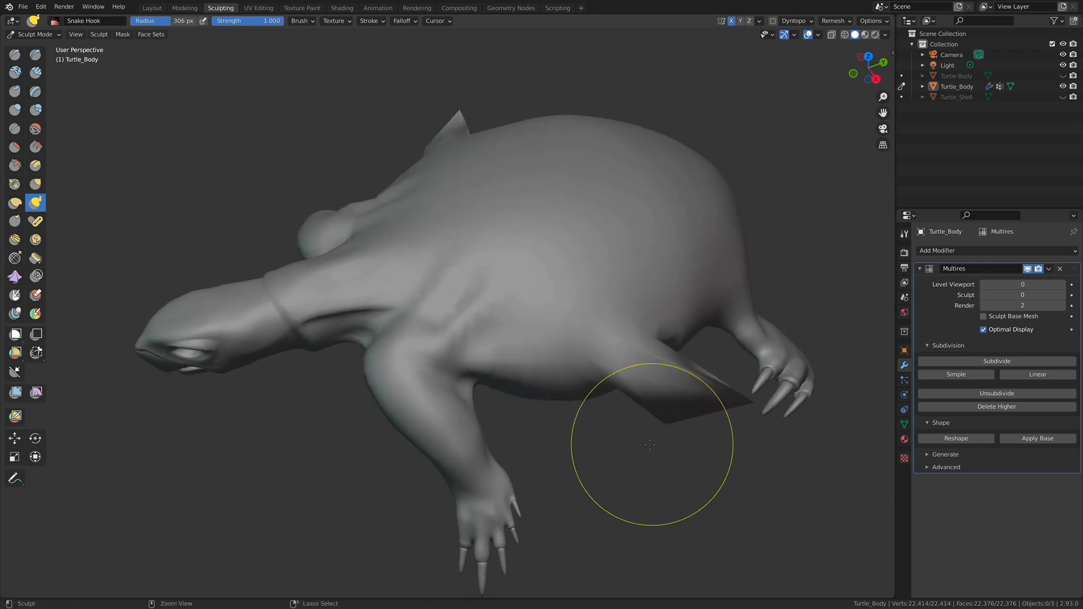
mouse_move(633, 466)
middle_down()
mouse_move(660, 331)
mouse_move(612, 386)
mouse_move(615, 406)
mouse_move(657, 409)
mouse_move(673, 366)
mouse_move(607, 365)
mouse_move(581, 429)
mouse_move(592, 458)
middle_up()
scroll(672, 362, up, 3)
scroll(607, 365, down, 3)
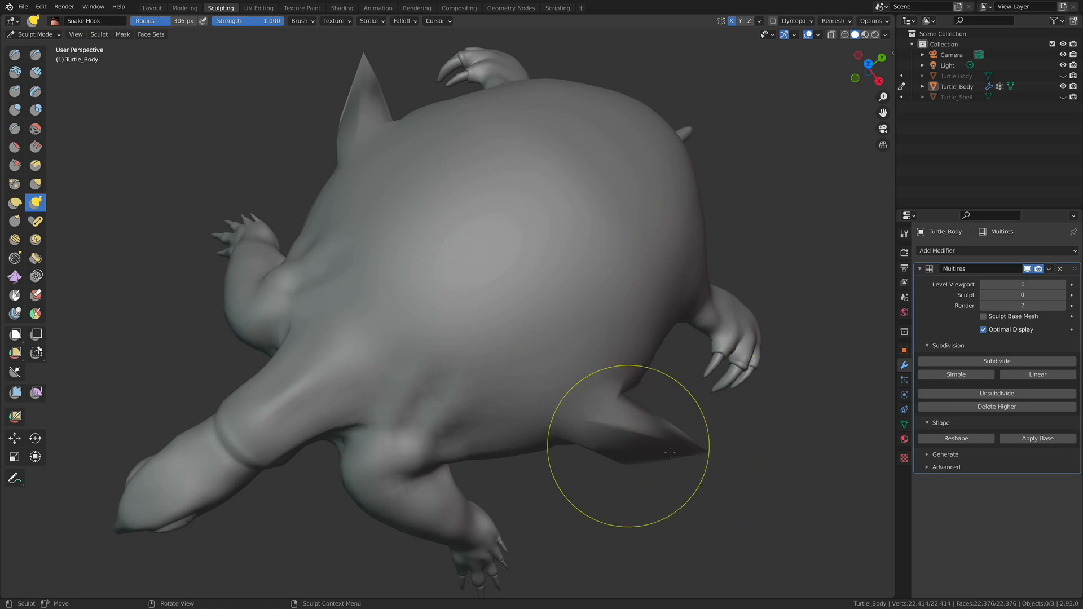
shift+middle_drag(576, 409, 656, 384)
Examine the turtle's eye, mouth and neck creases up close at multires sculpt level 0.
shift+middle_drag(264, 471, 420, 317)
scroll(479, 293, up, 4)
middle_drag(483, 292, 474, 206)
shift+middle_drag(473, 206, 516, 389)
scroll(507, 265, up, 4)
shift+middle_drag(604, 369, 488, 296)
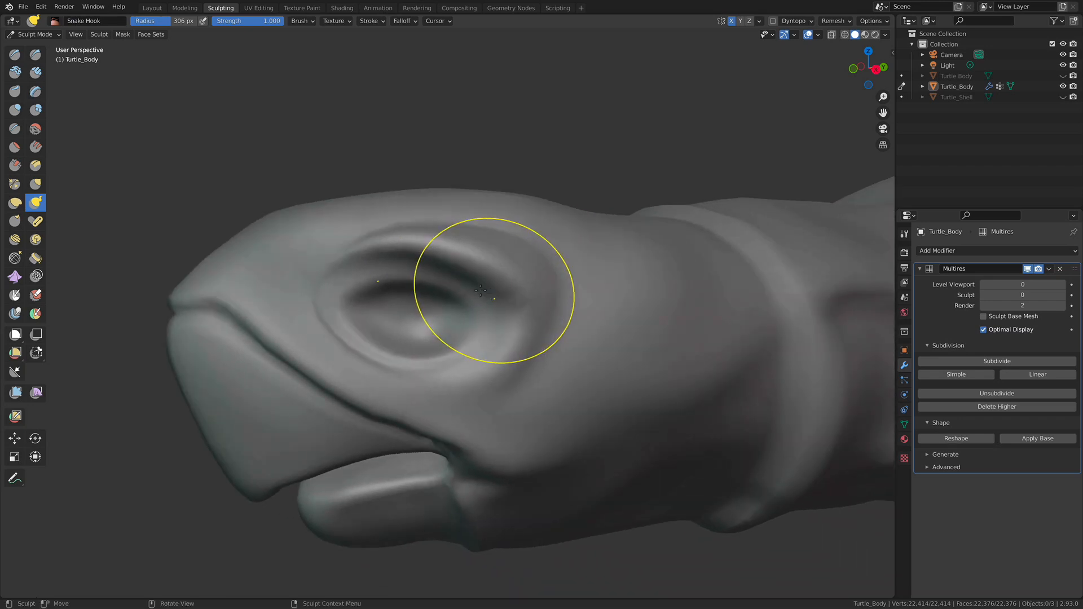
mouse_move(508, 334)
middle_down()
mouse_move(632, 332)
mouse_move(540, 329)
mouse_move(547, 335)
middle_up()
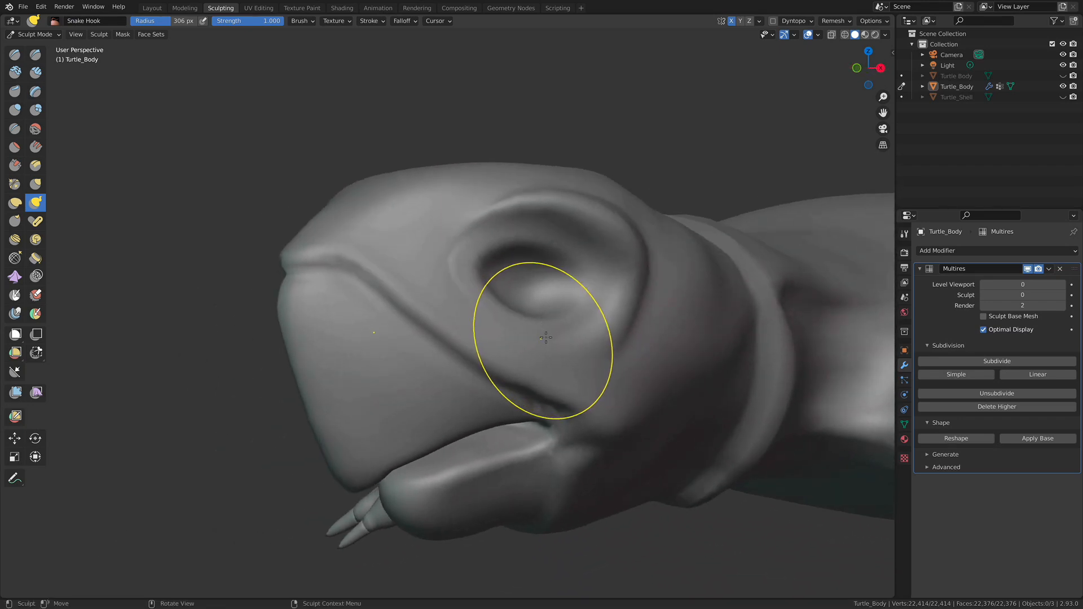
middle_drag(582, 333, 605, 379)
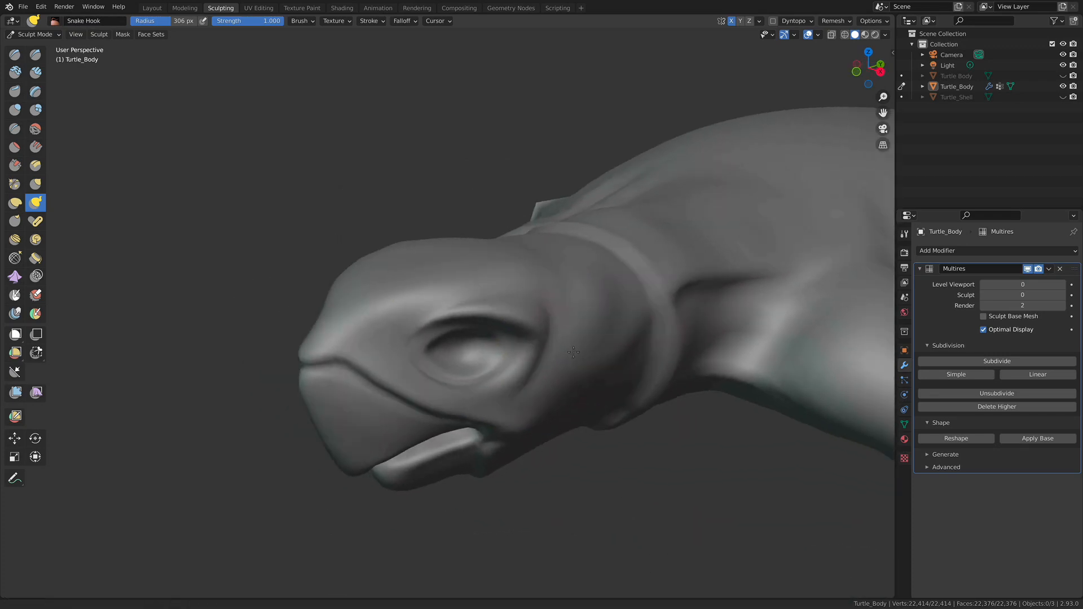
mouse_move(540, 361)
middle_down()
mouse_move(537, 418)
mouse_move(507, 337)
mouse_move(554, 389)
middle_up()
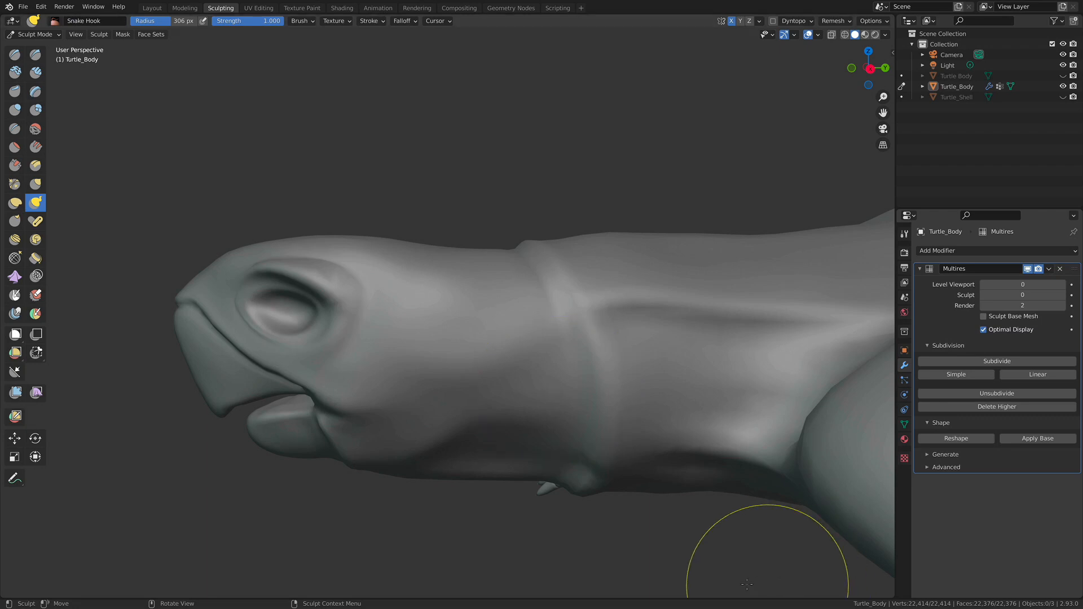
mouse_move(480, 364)
middle_down()
mouse_move(475, 348)
mouse_move(503, 357)
mouse_move(487, 383)
middle_up()
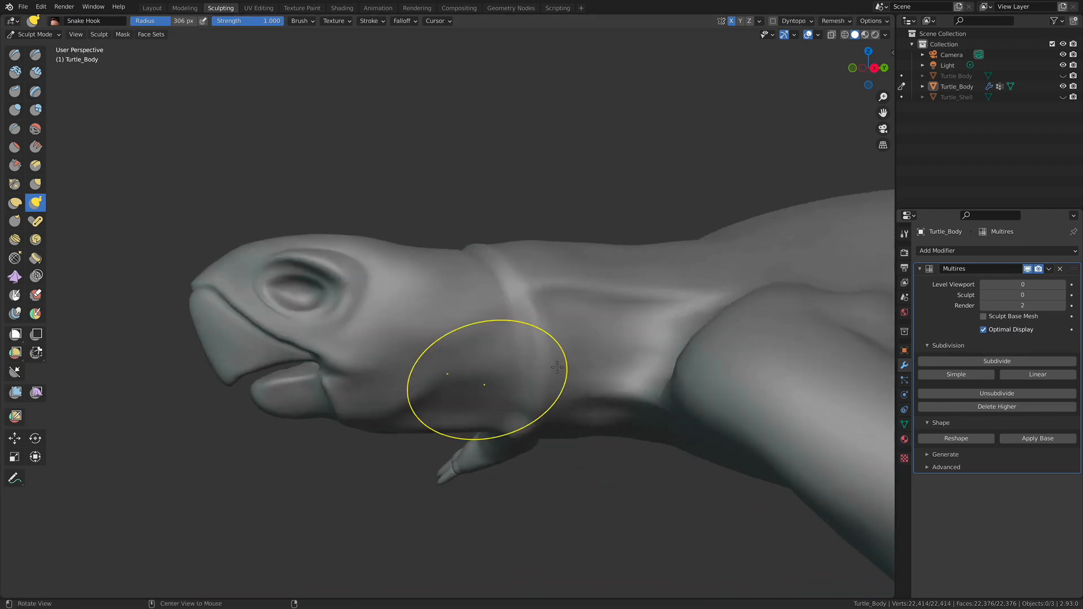
Raise the multires sculpt level to 2 and examine the detail of the head, neck folds and shoulder.
click(1062, 295)
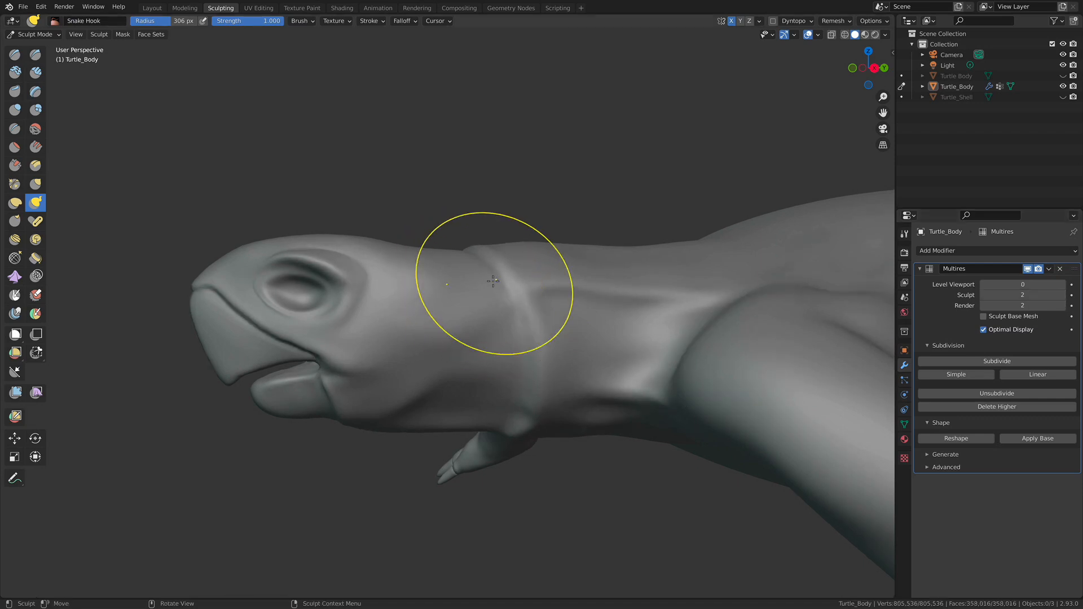
mouse_move(461, 334)
middle_down()
mouse_move(477, 363)
mouse_move(464, 351)
middle_up()
middle_drag(542, 324, 505, 358)
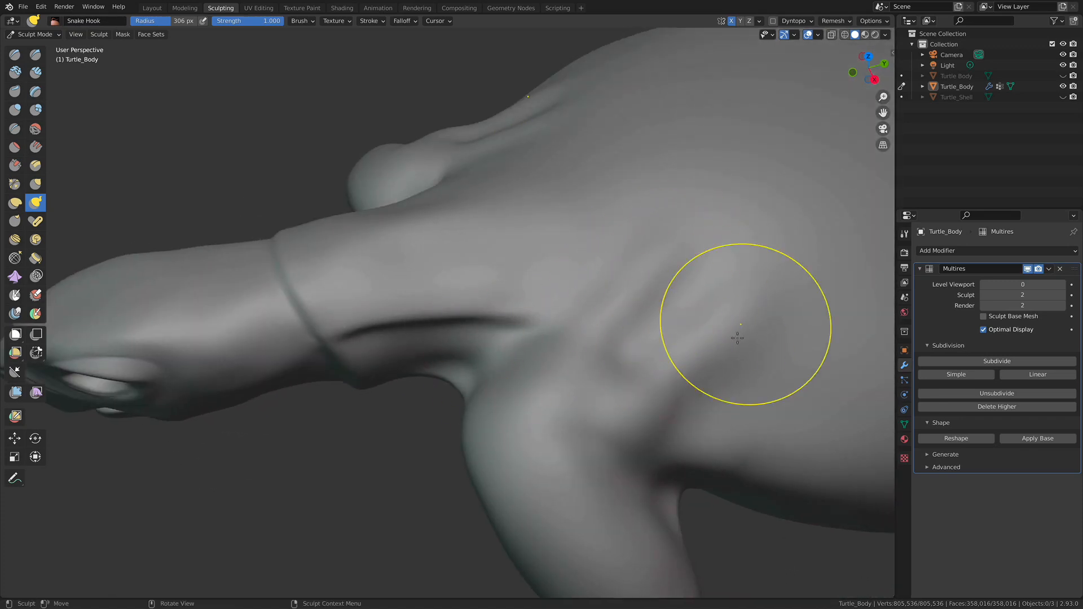
mouse_move(590, 336)
middle_down()
mouse_move(543, 298)
mouse_move(623, 300)
mouse_move(576, 307)
middle_up()
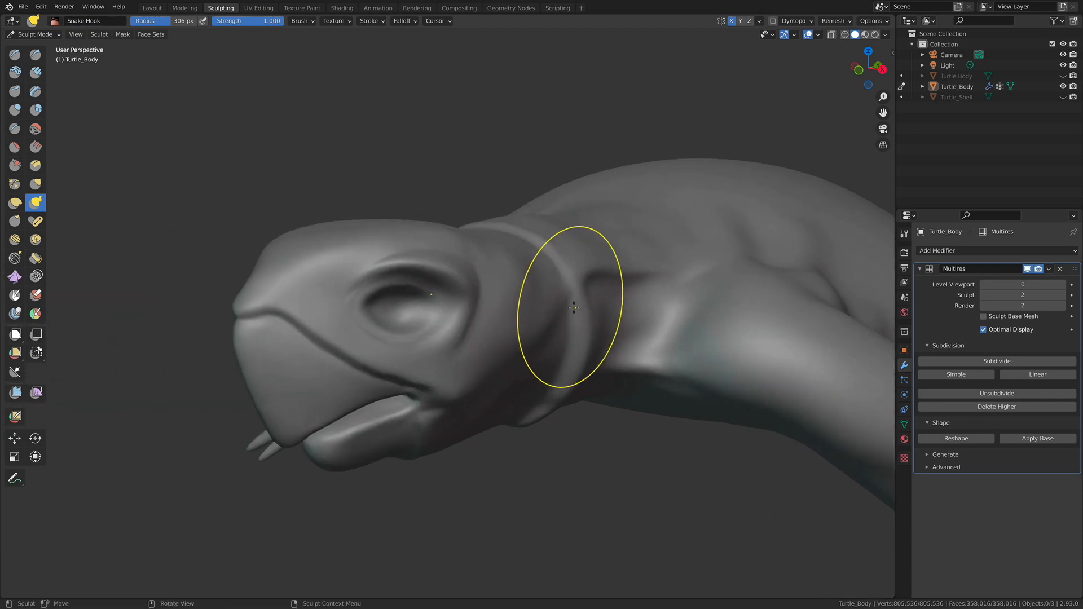
mouse_move(573, 310)
middle_down()
mouse_move(551, 305)
mouse_move(566, 305)
mouse_move(566, 319)
middle_up()
scroll(575, 316, up, 1)
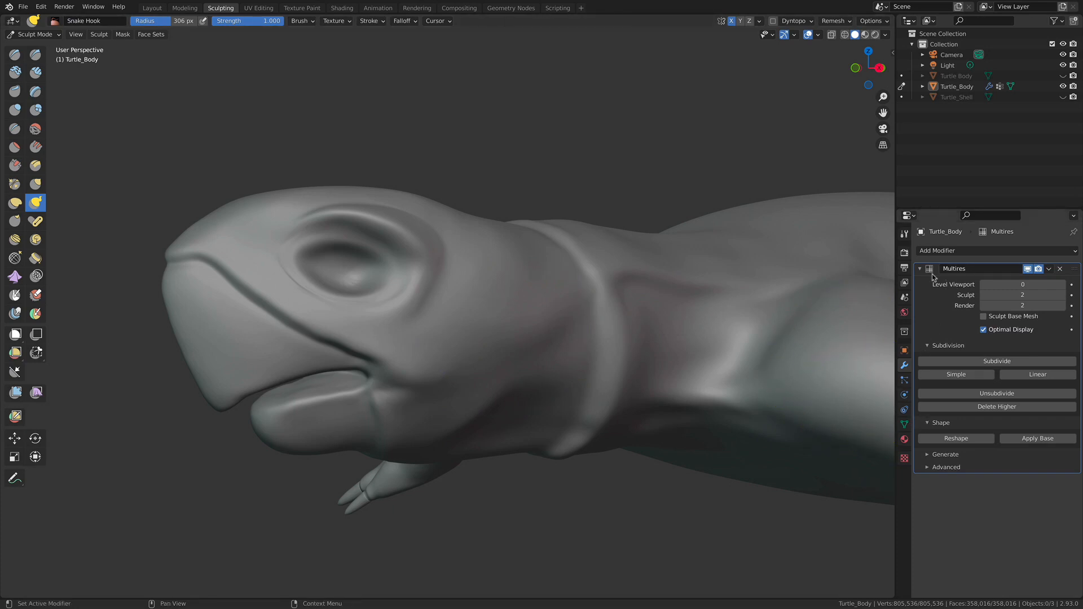
alt+drag(688, 273, 677, 313)
alt+shift+drag(741, 332, 687, 266)
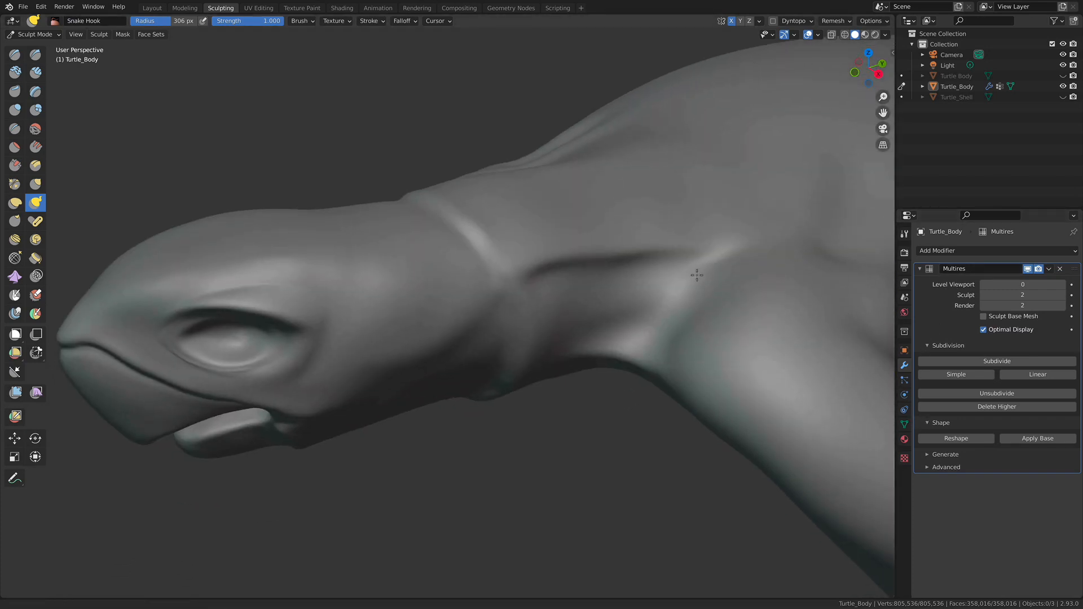
ctrl+alt+drag(713, 358, 784, 410)
alt+shift+drag(784, 410, 604, 355)
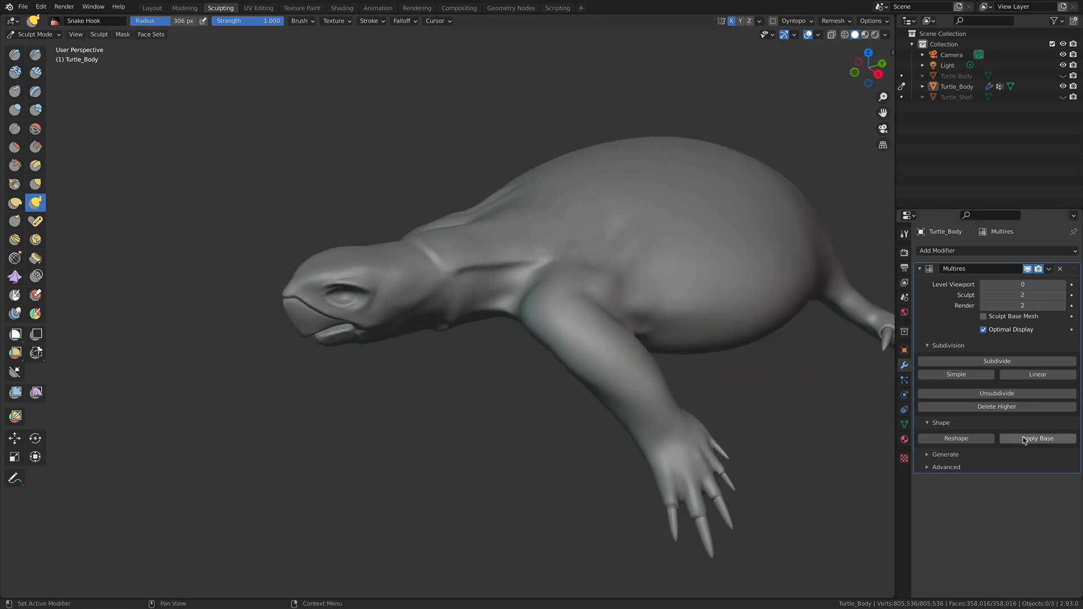
mouse_move(628, 350)
ctrl+middle_down()
mouse_move(539, 370)
mouse_move(580, 394)
ctrl+middle_up()
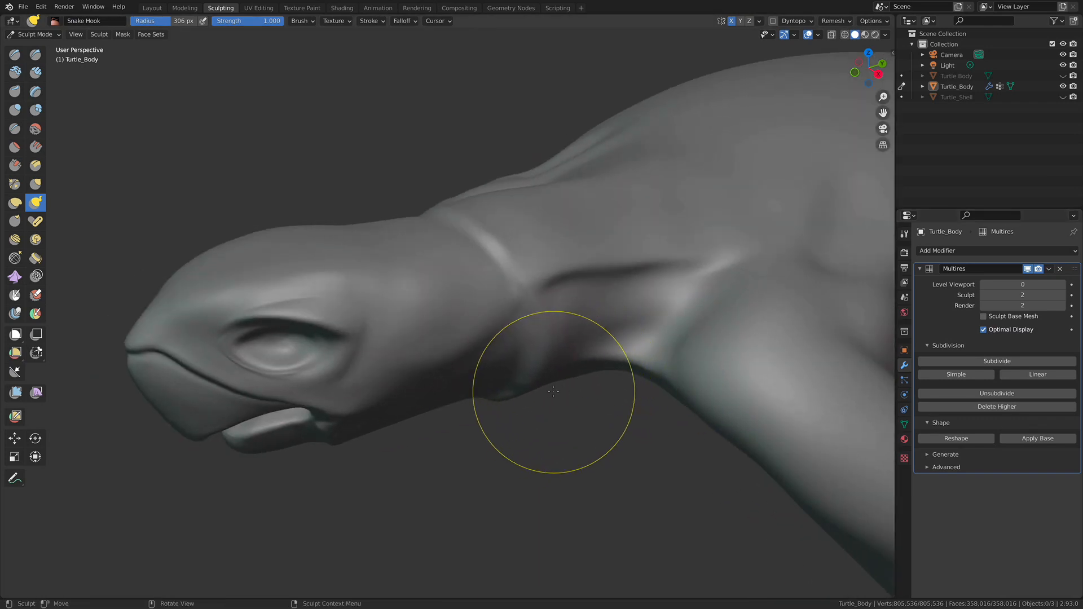
middle_drag(547, 352, 557, 375)
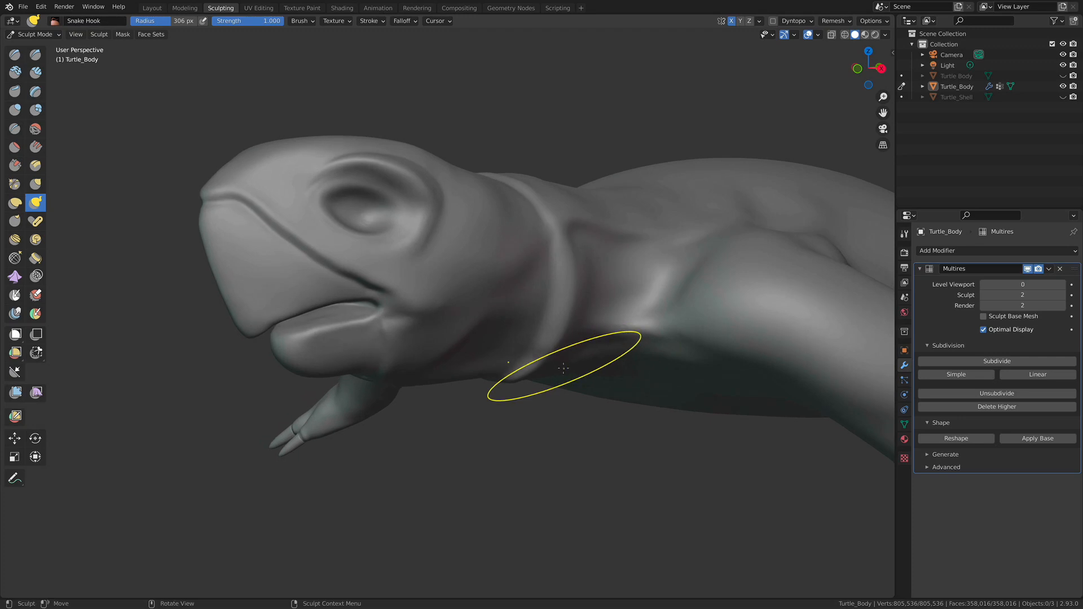